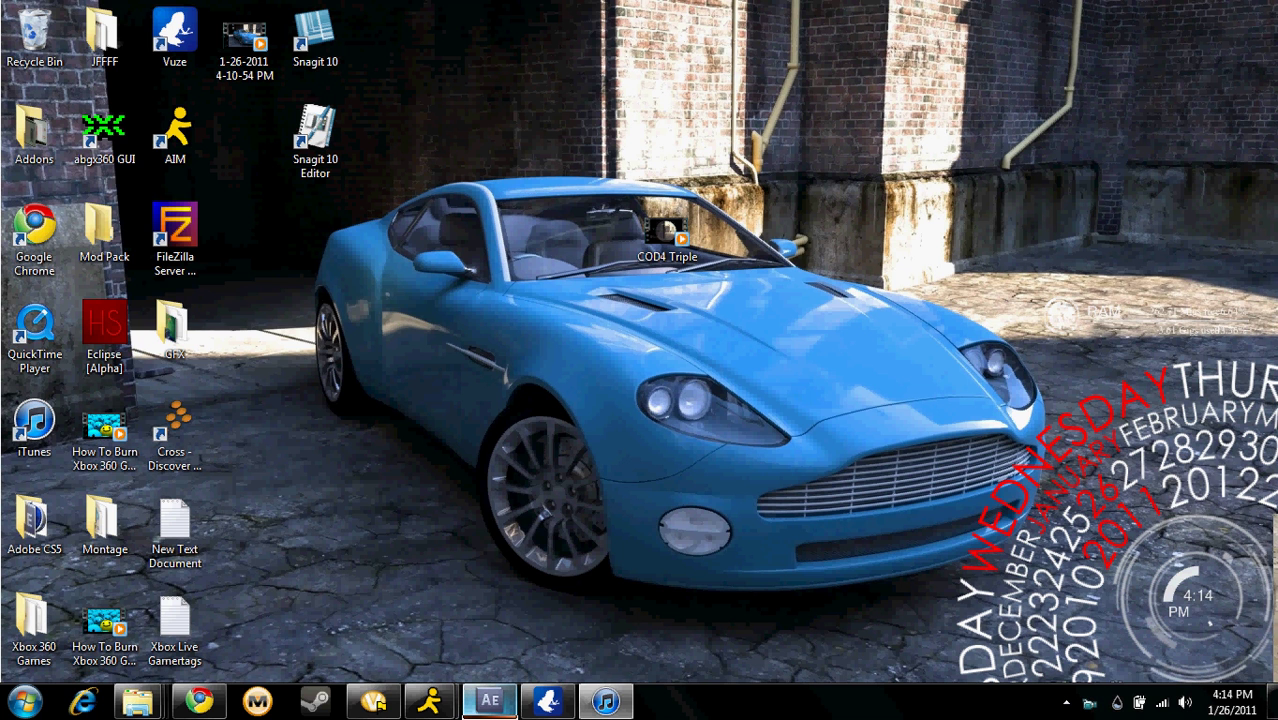
Step: Move the COD4 Triple desktop icon onto the car's hood, then switch back to After Effects
{"action": "mouse_move", "coordinate": [489, 700]}
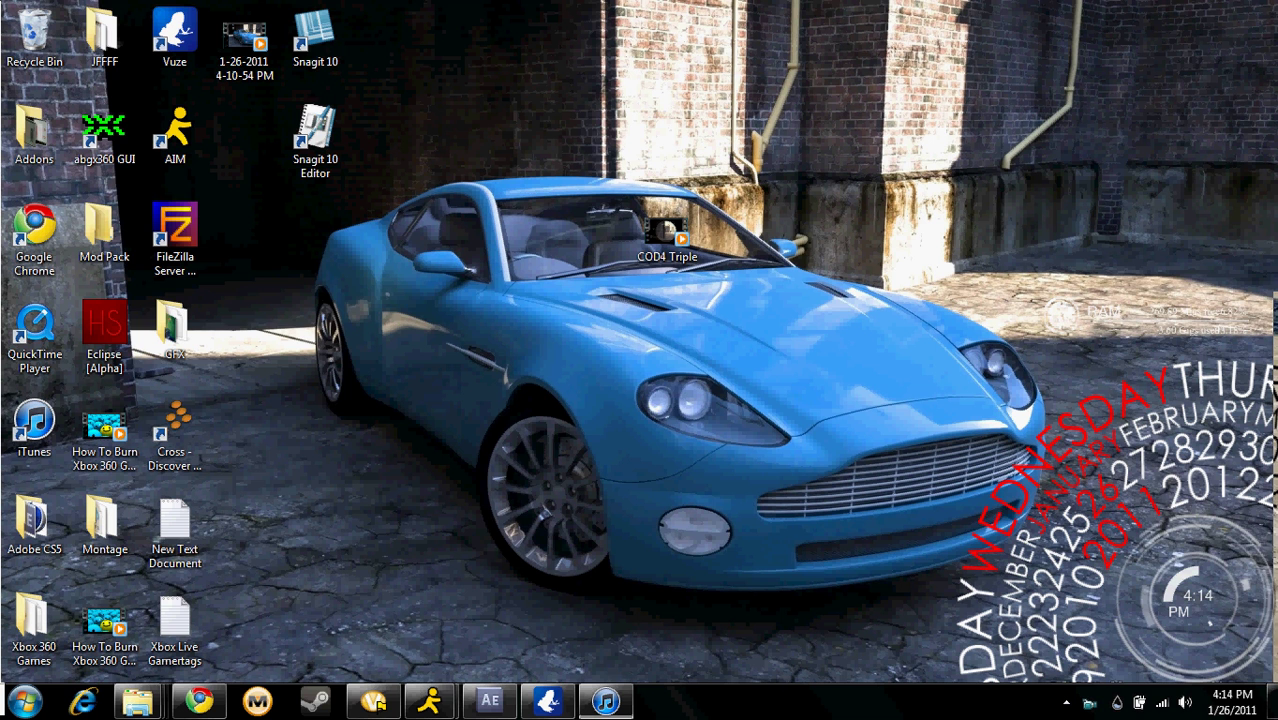
{"action": "left_click_drag", "start_coordinate": [531, 420], "coordinate": [702, 151]}
{"action": "left_click", "coordinate": [702, 151]}
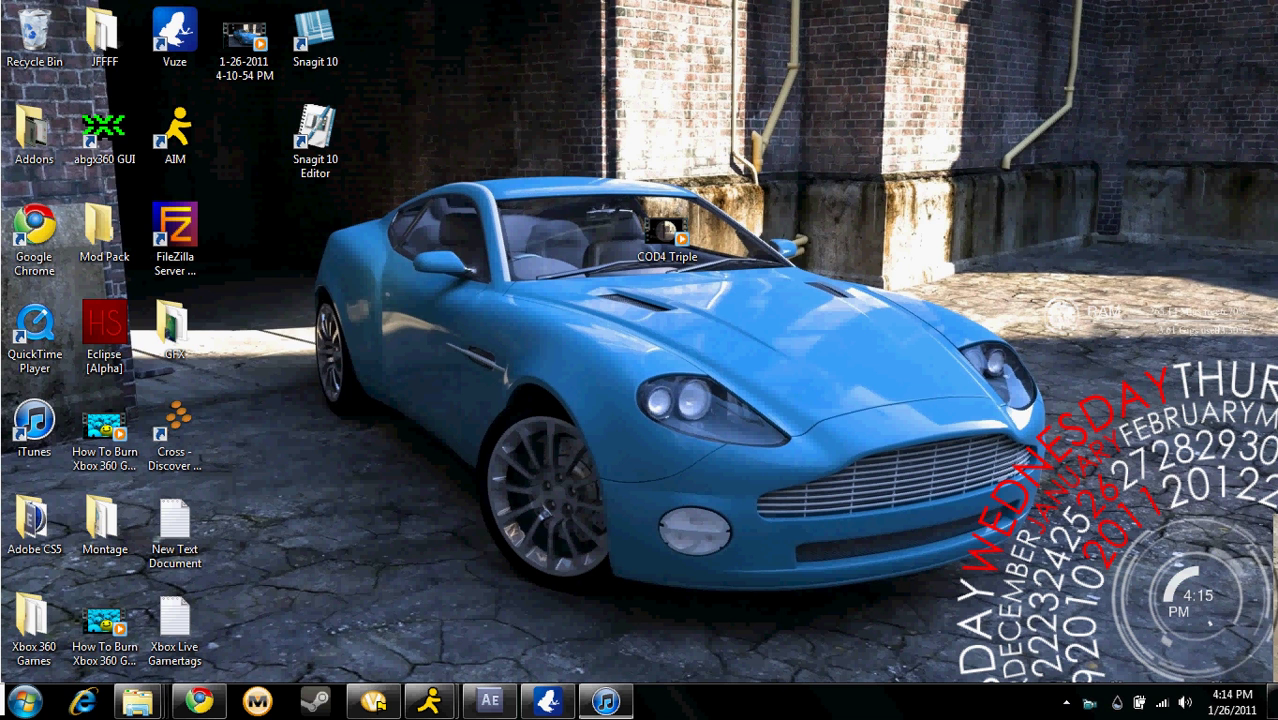
{"action": "left_click_drag", "start_coordinate": [660, 232], "coordinate": [662, 327]}
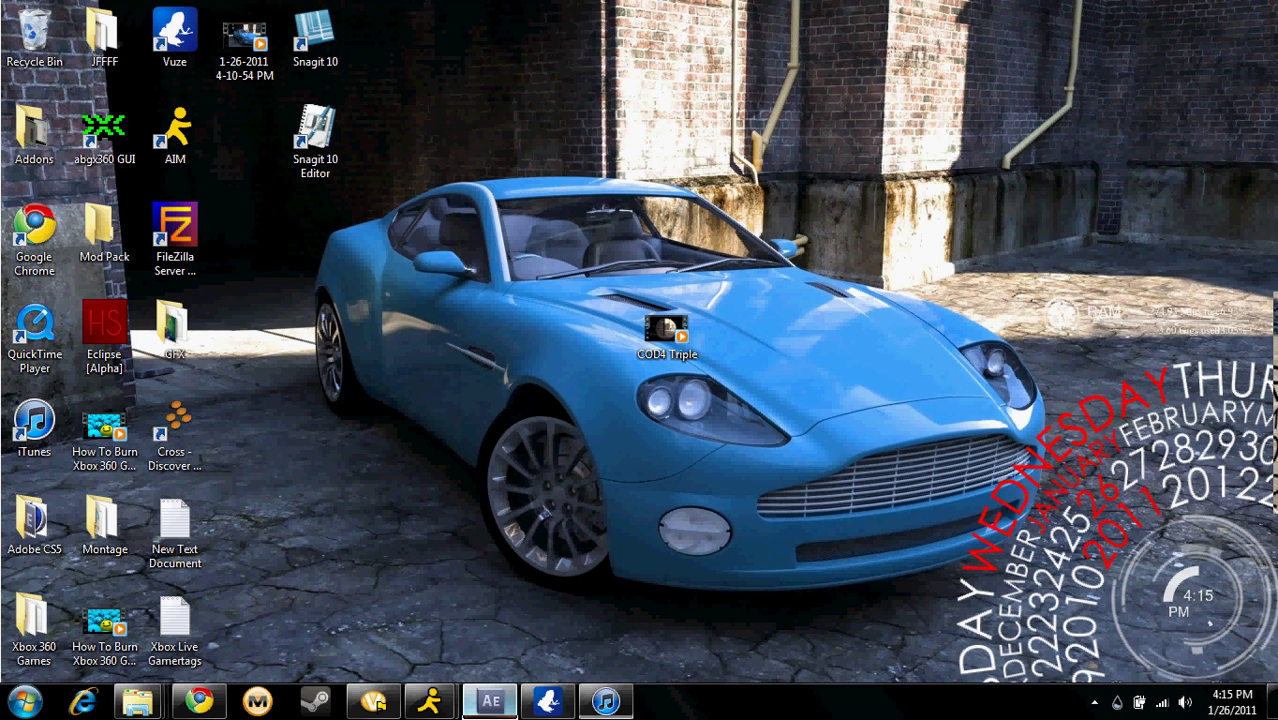
{"action": "left_click", "coordinate": [489, 700]}
{"action": "left_click", "coordinate": [194, 541]}
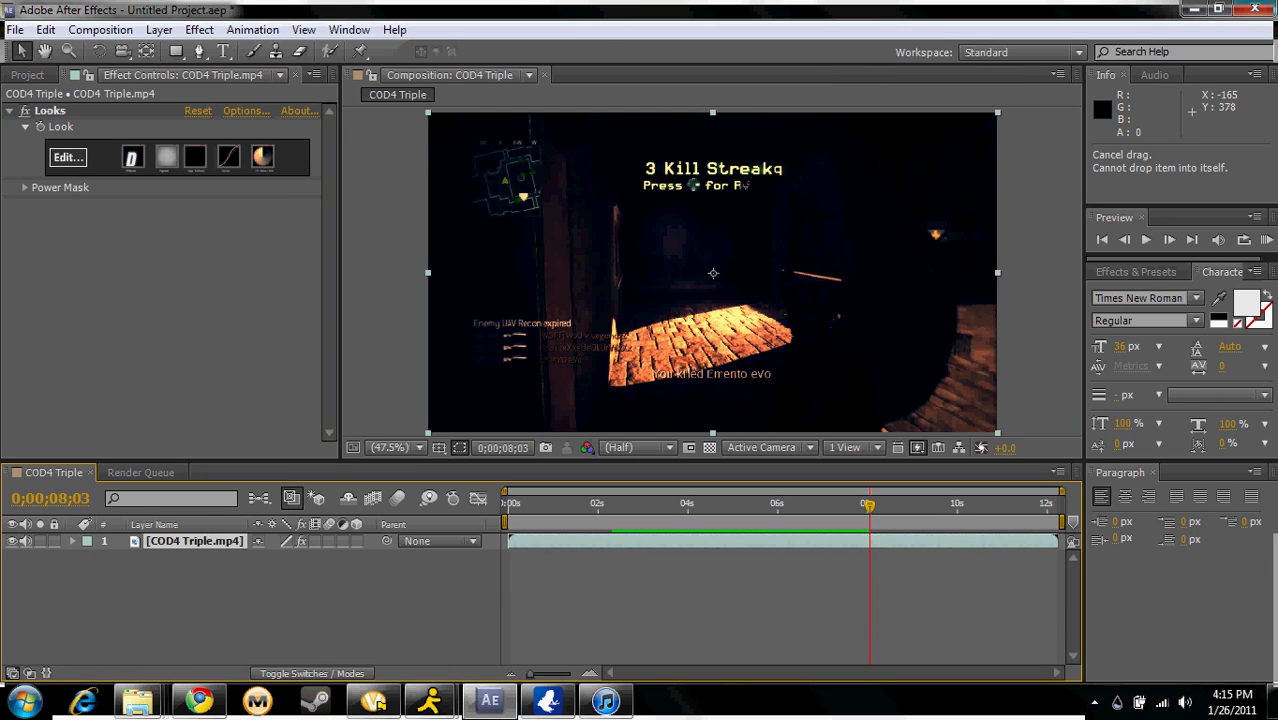
{"action": "left_click", "coordinate": [199, 29]}
{"action": "left_click", "coordinate": [199, 29]}
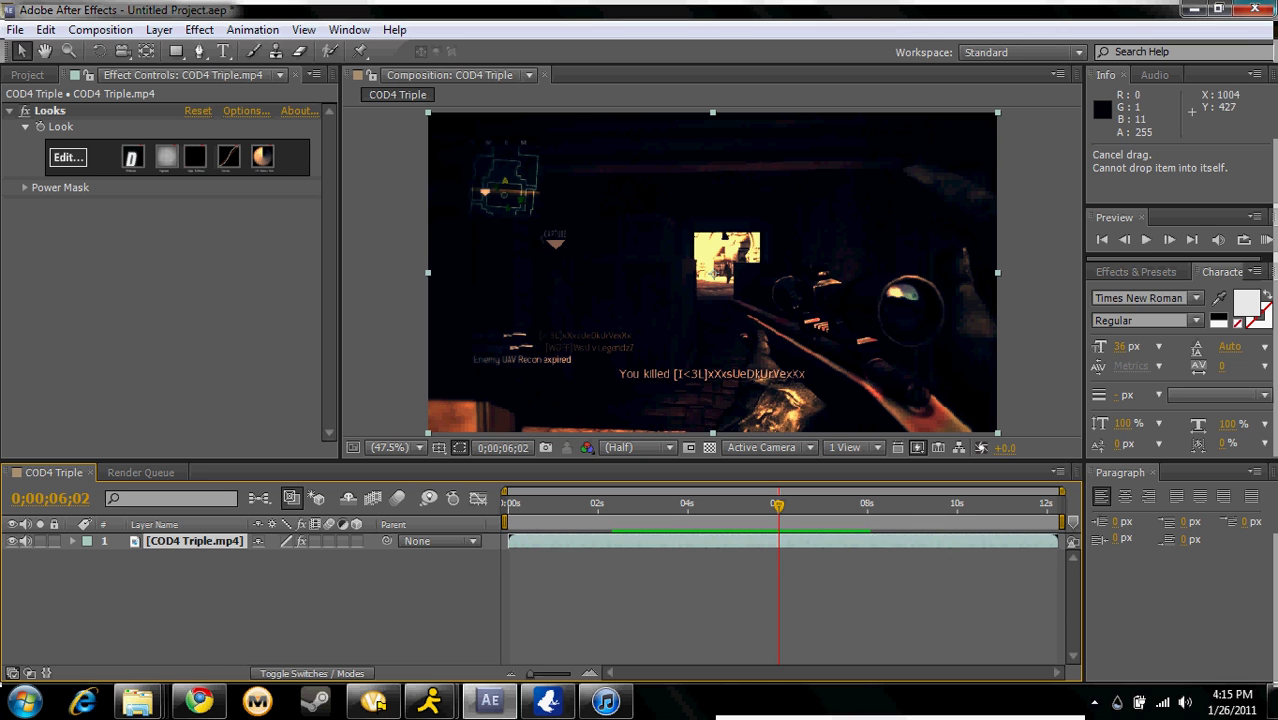
Step: Close the graded project and start a new project without saving it
{"action": "left_click", "coordinate": [15, 29]}
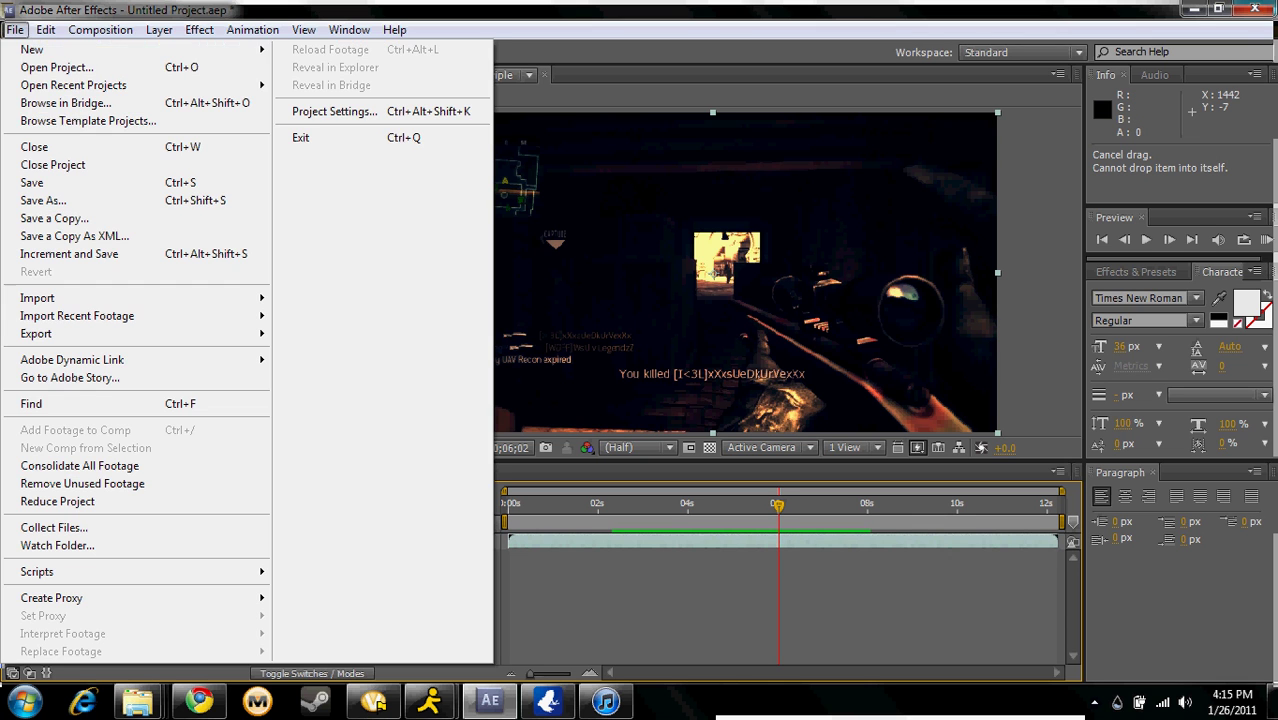
{"action": "left_click", "coordinate": [34, 146]}
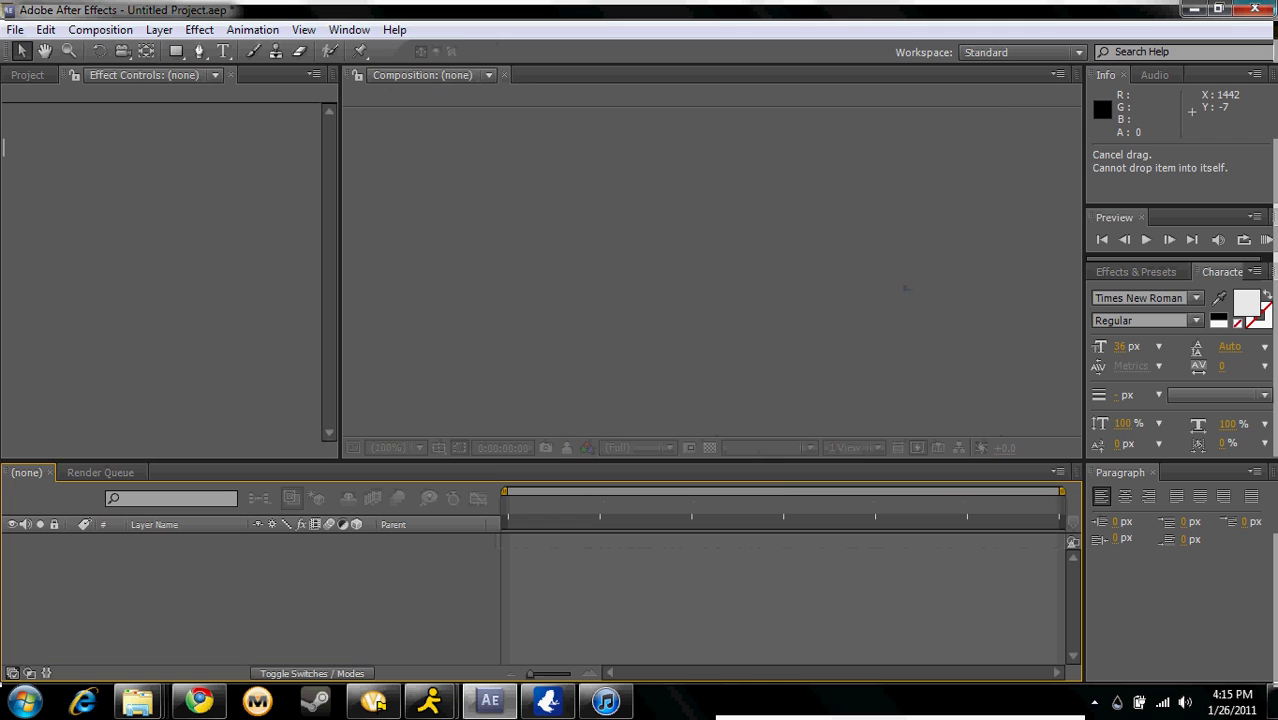
{"action": "key", "text": "alt"}
{"action": "key", "text": "Down"}
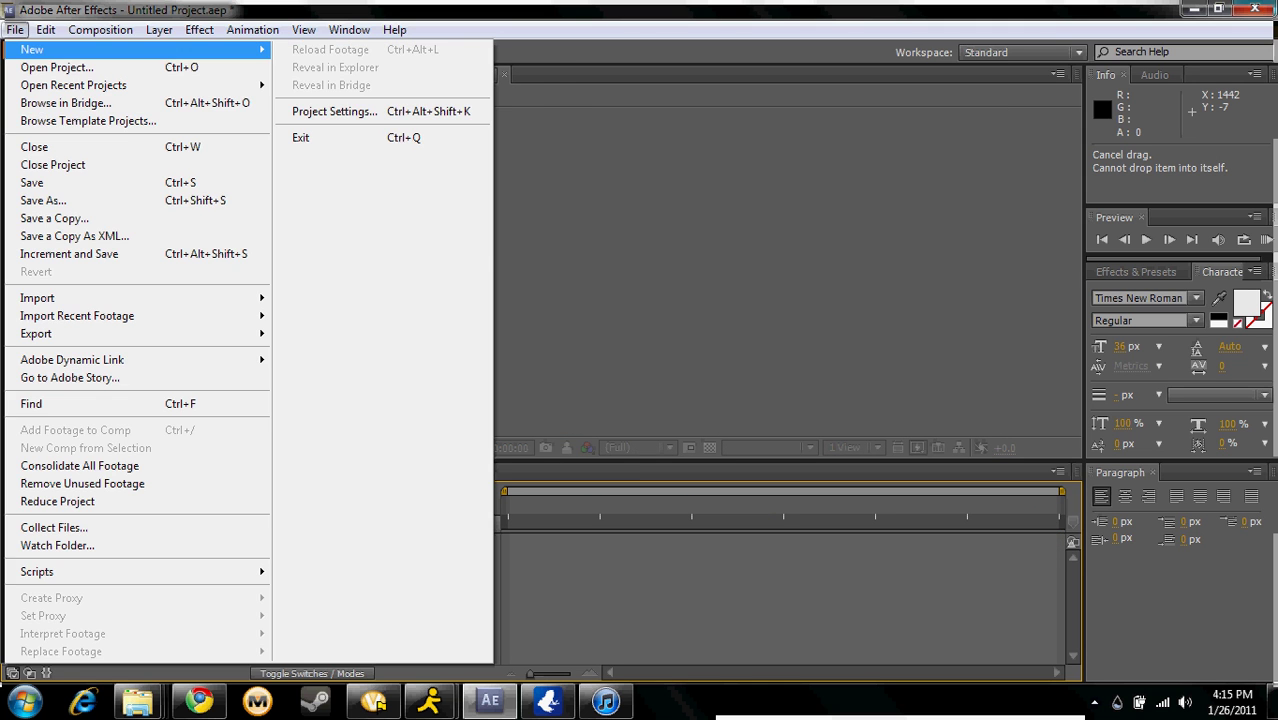
{"action": "key", "text": "Right"}
{"action": "key", "text": "Left"}
{"action": "key", "text": "Left"}
{"action": "key", "text": "Right"}
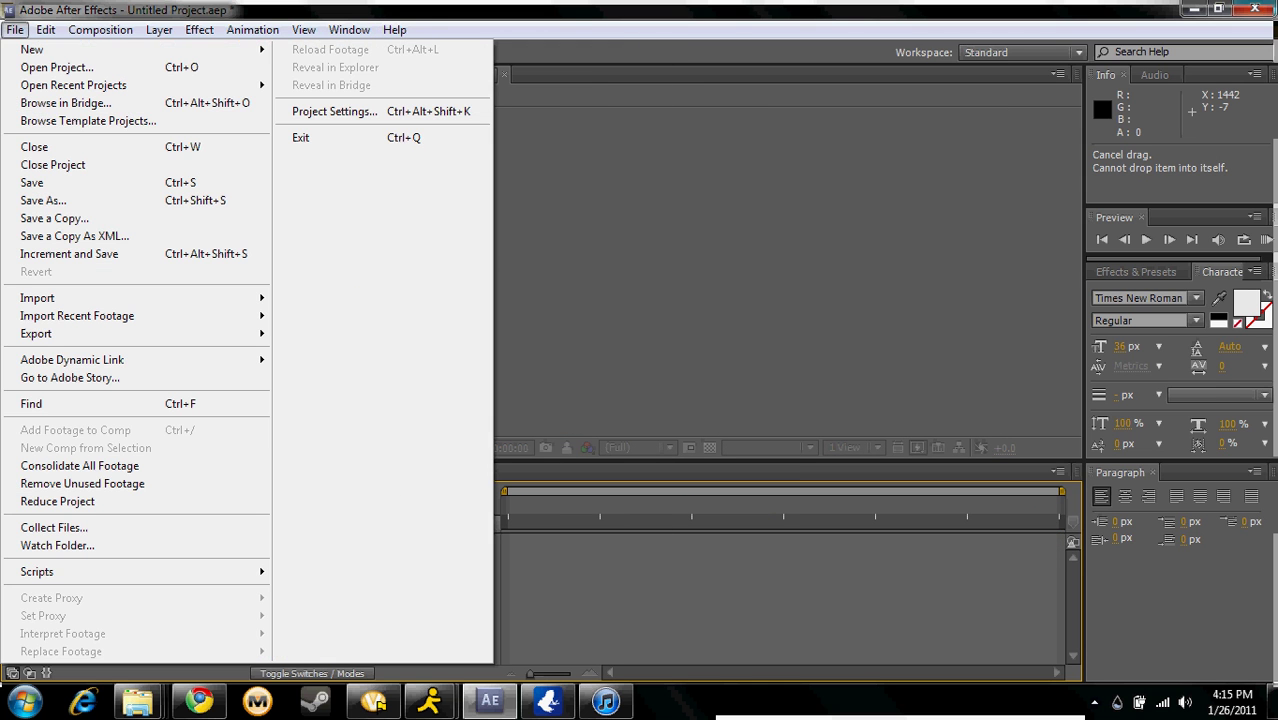
{"action": "key", "text": "Down"}
{"action": "key", "text": "Right"}
{"action": "key", "text": "Return"}
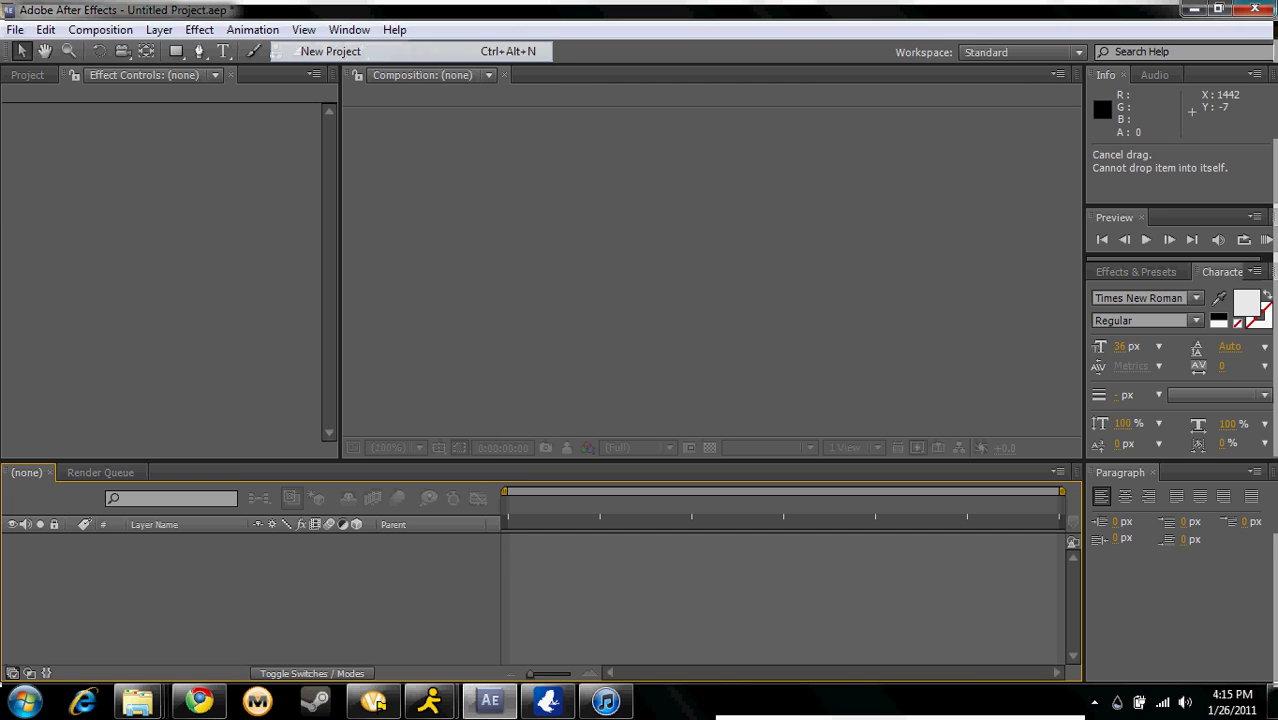
{"action": "key", "text": "Tab"}
{"action": "key", "text": "Return"}
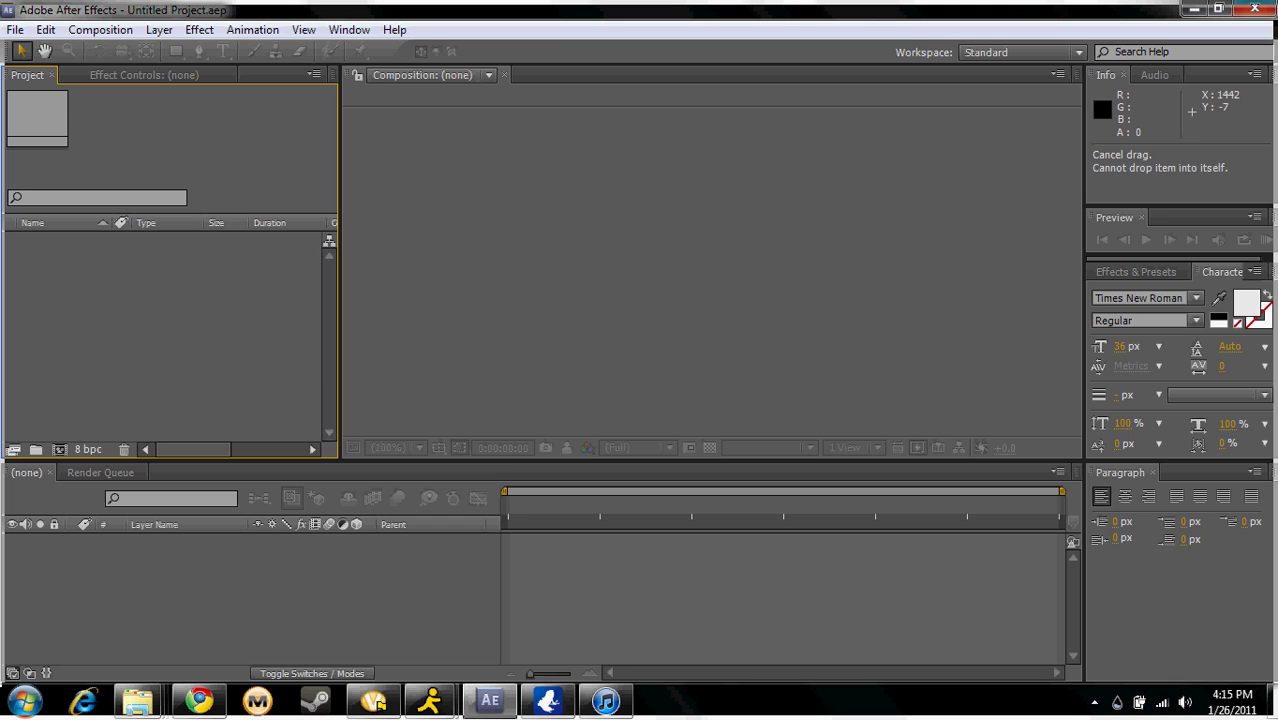
Step: Import the COD4 Triple video file into the new project
{"action": "key", "text": "alt+f"}
{"action": "key", "text": "i"}
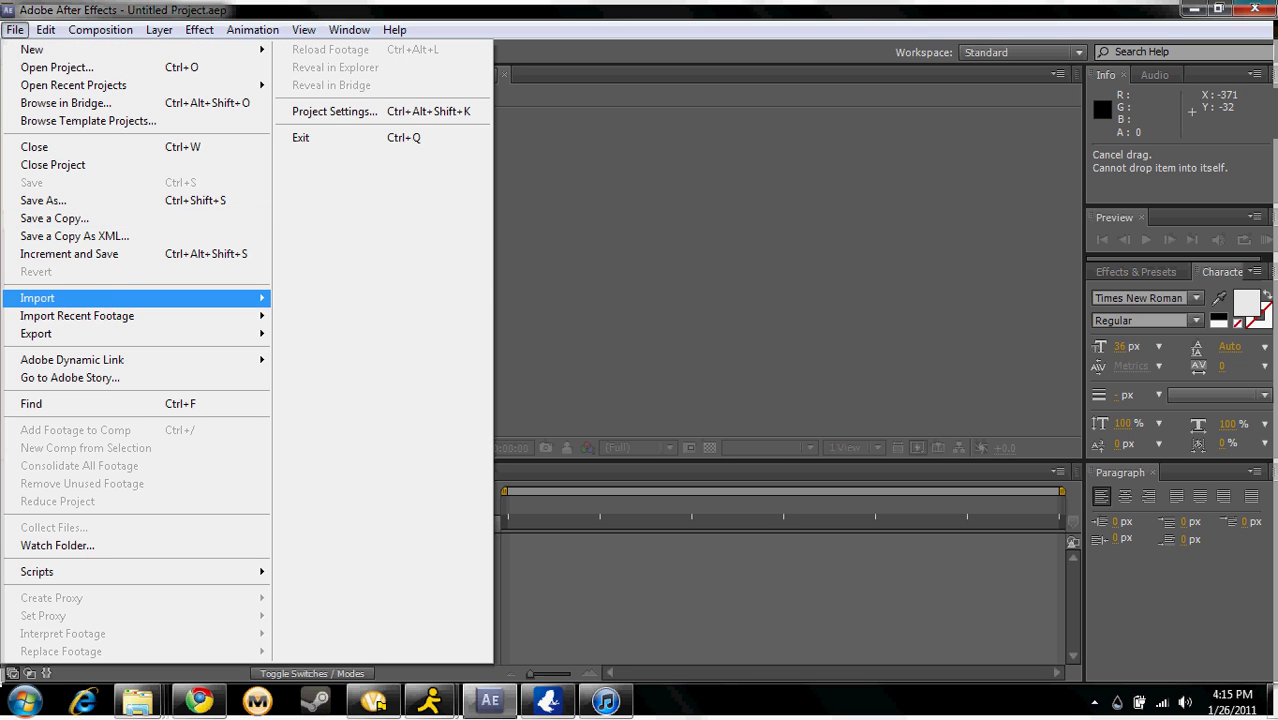
{"action": "key", "text": "Down"}
{"action": "key", "text": "Up"}
{"action": "key", "text": "Right"}
{"action": "key", "text": "Return"}
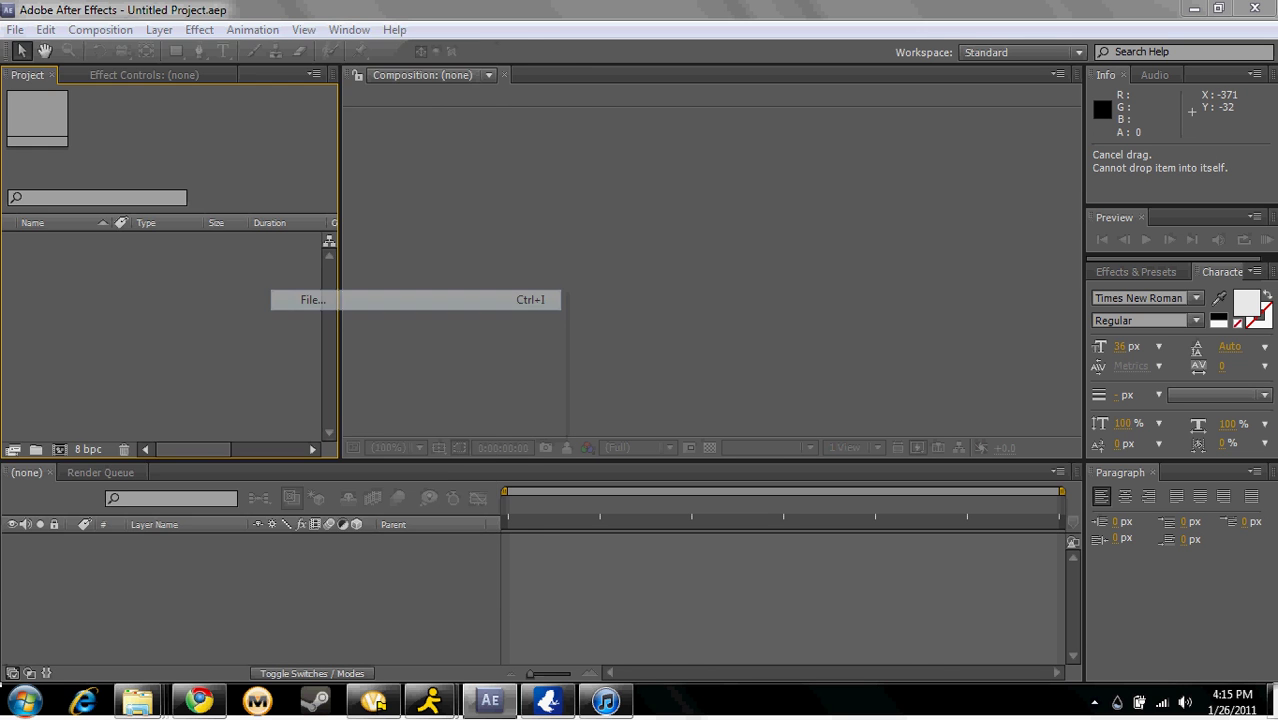
{"action": "scroll", "coordinate": [305, 230], "scroll_direction": "down", "scroll_amount": 5}
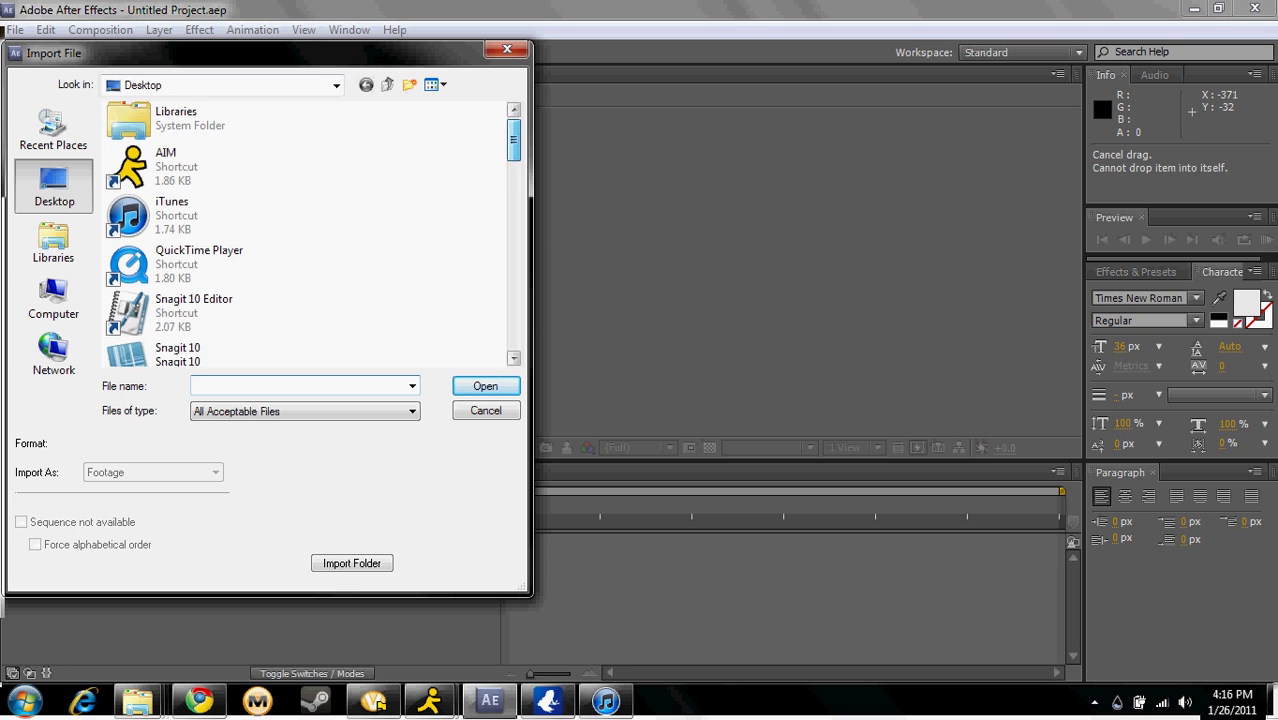
{"action": "scroll", "coordinate": [305, 230], "scroll_direction": "down", "scroll_amount": 3}
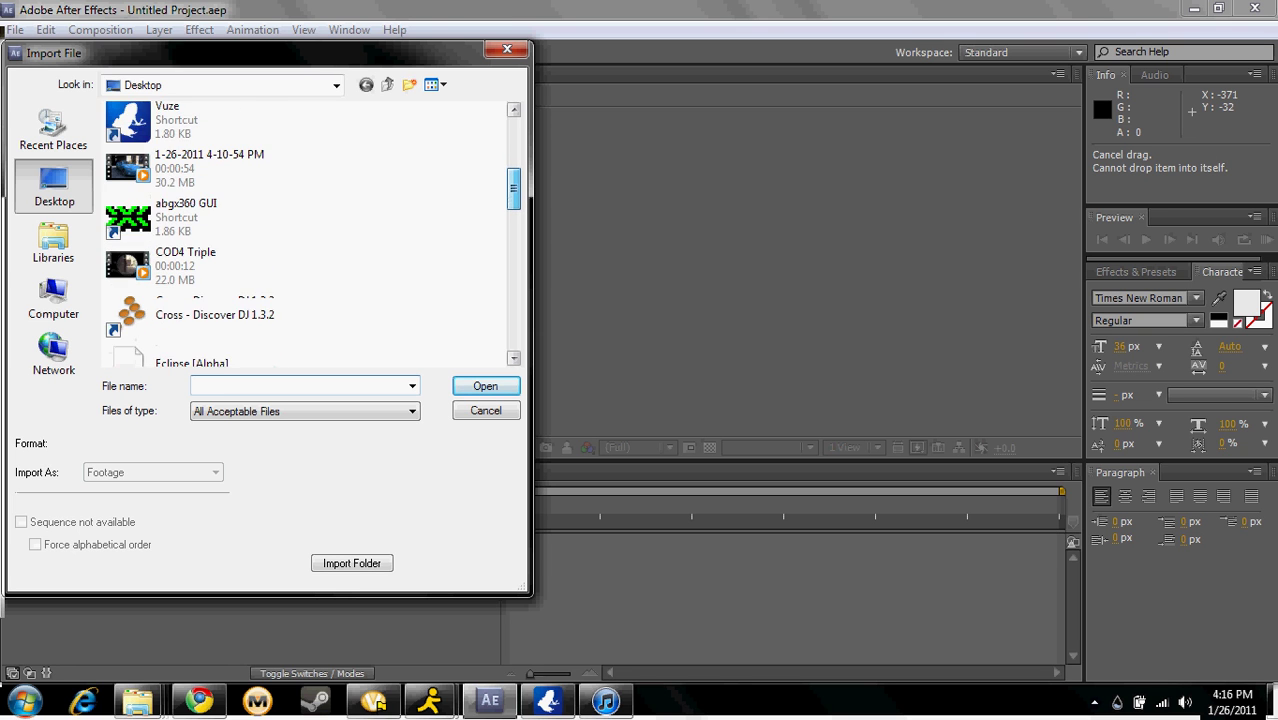
{"action": "double_click", "coordinate": [185, 218]}
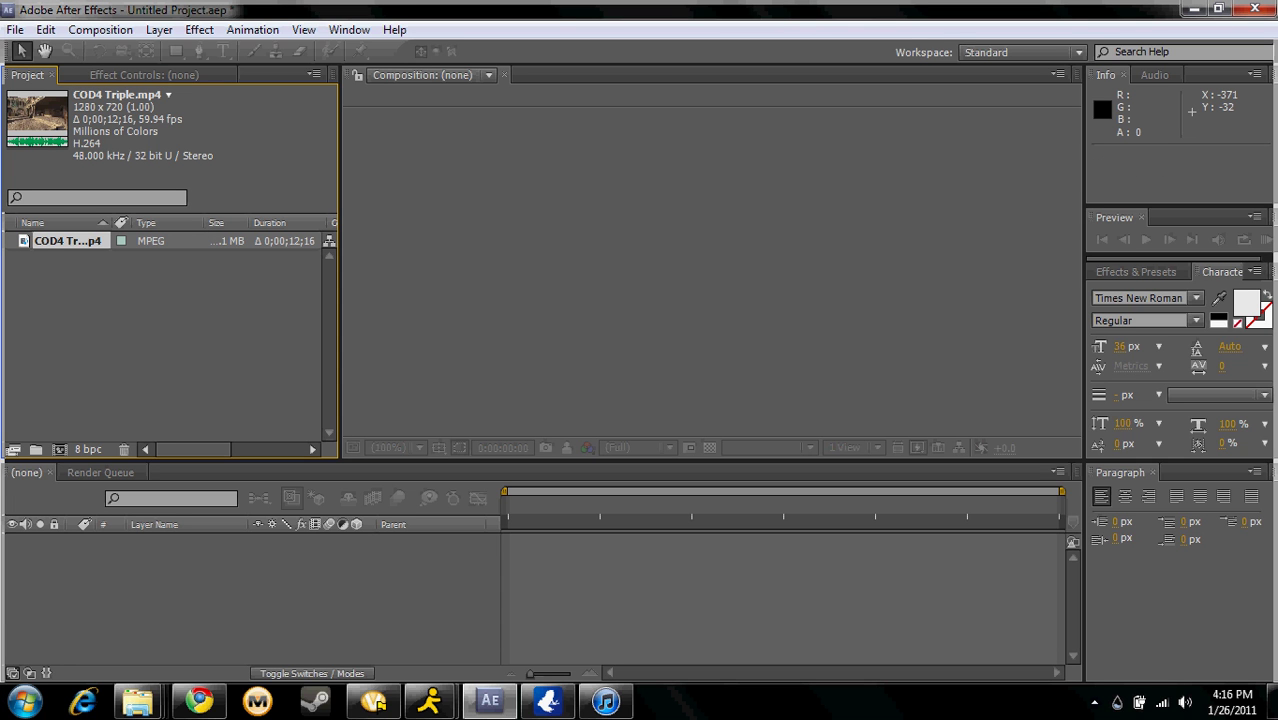
Step: Build a COD4 Triple composition from the clip, preview it, then select the COD4 Triple.mp4 layer
{"action": "left_click_drag", "start_coordinate": [60, 241], "coordinate": [198, 572]}
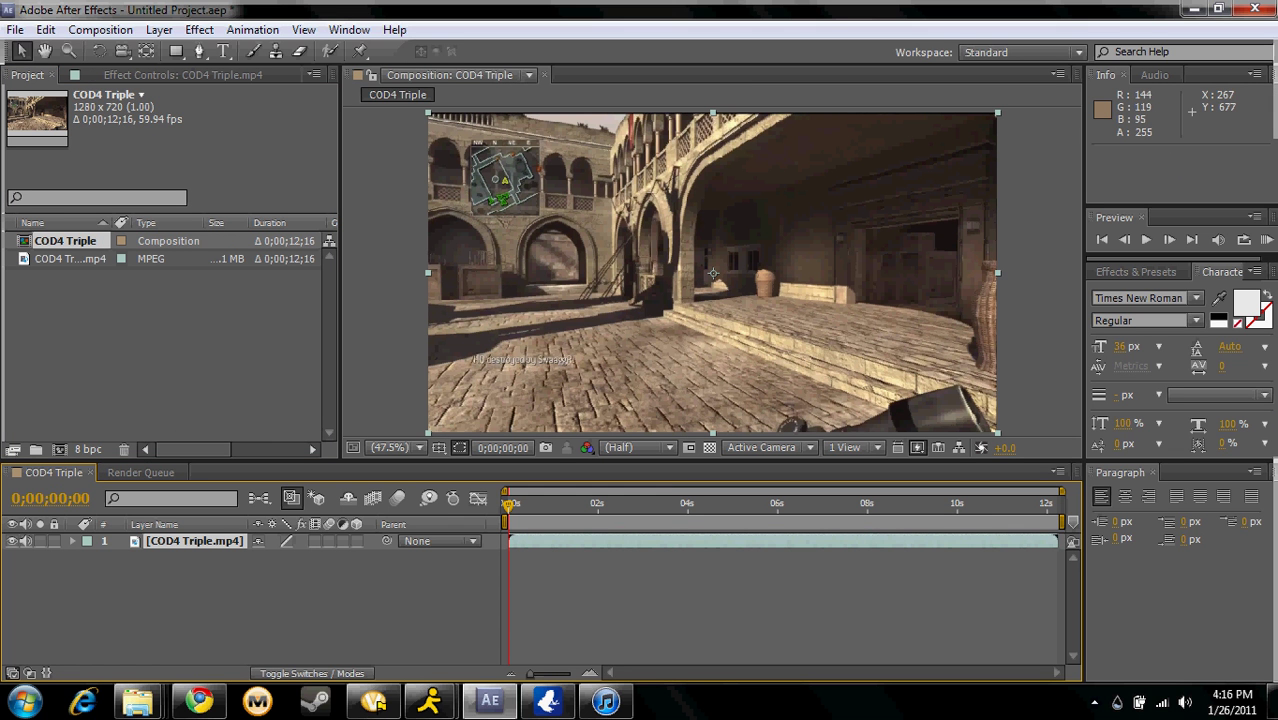
{"action": "key", "text": "space"}
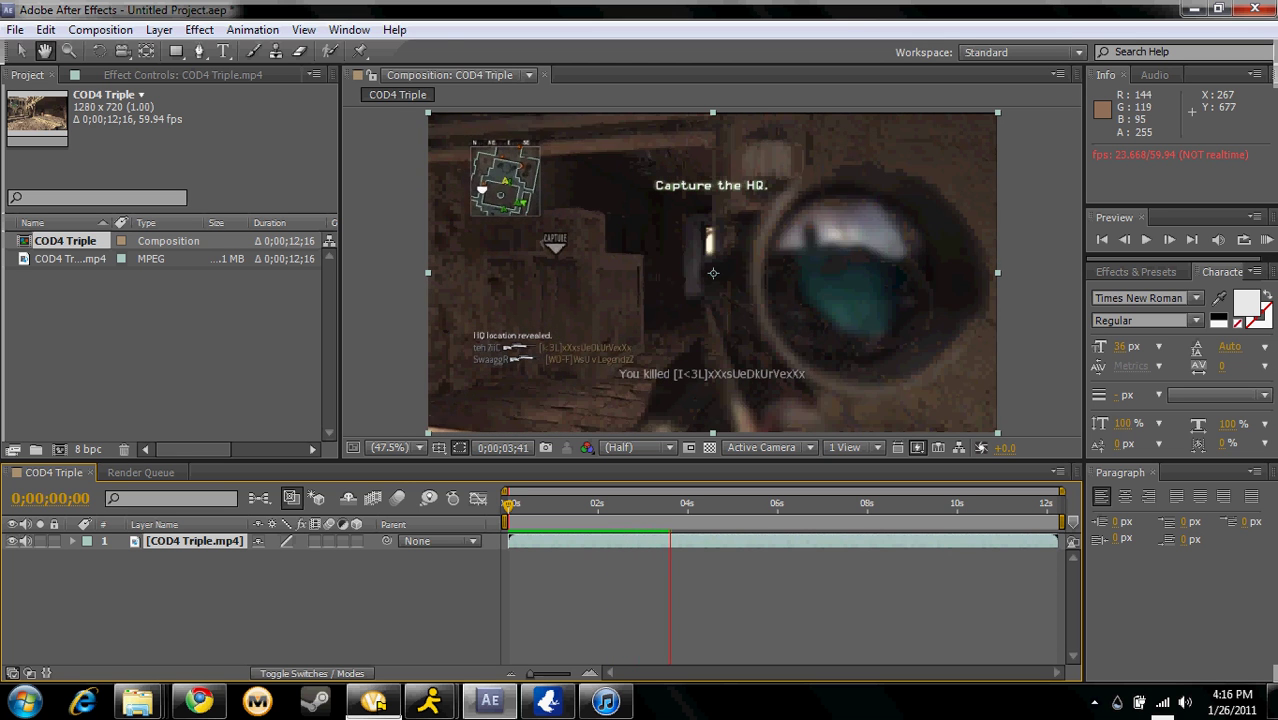
{"action": "key", "text": "space"}
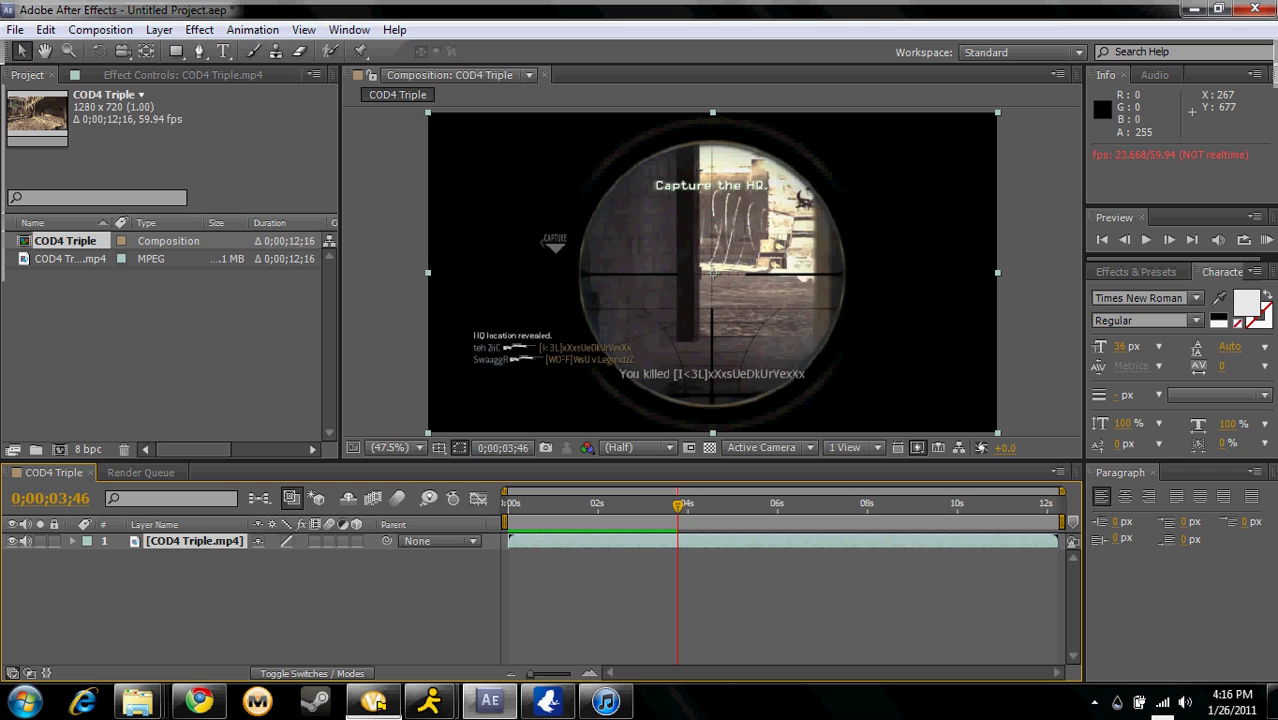
{"action": "key", "text": "space"}
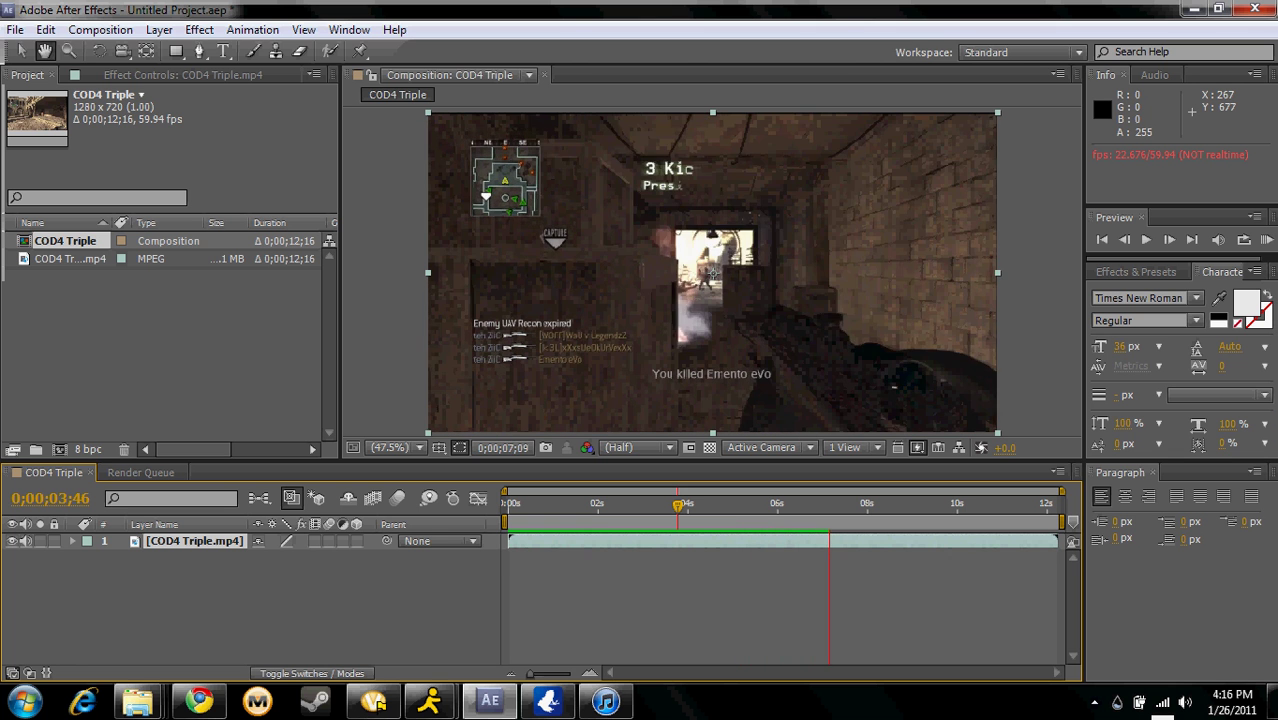
{"action": "key", "text": "space"}
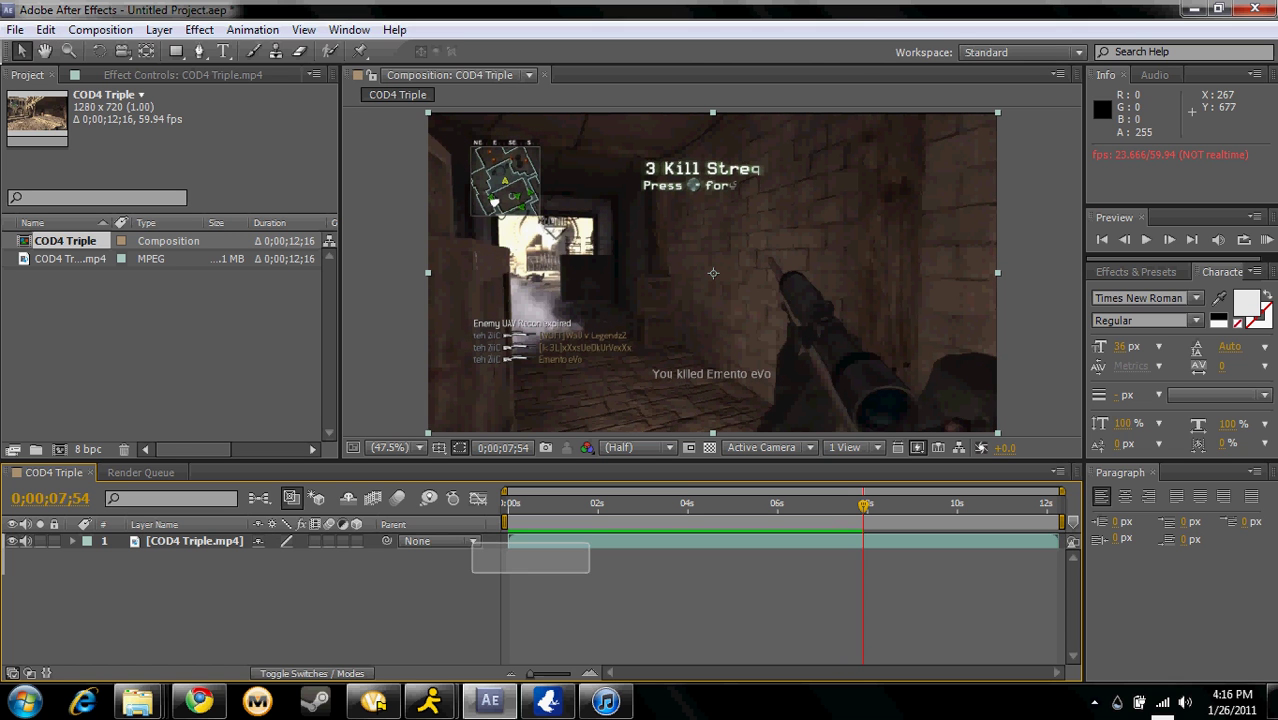
{"action": "key", "text": "Home"}
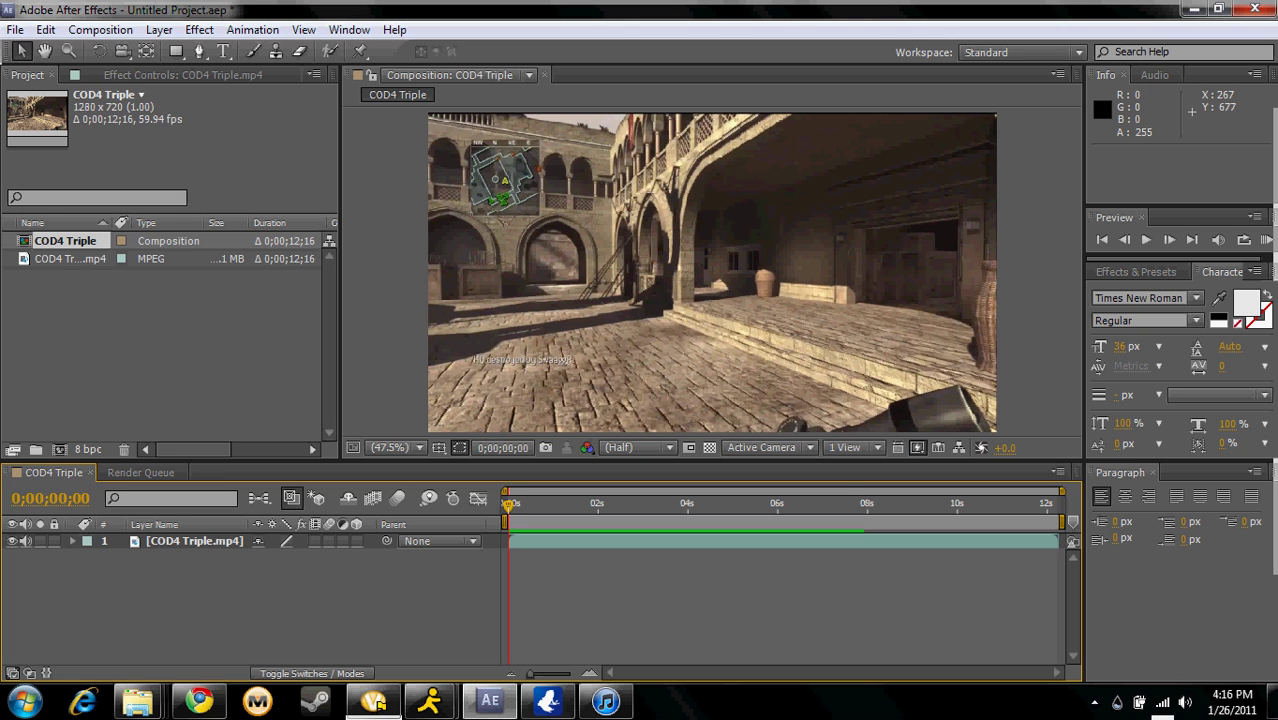
{"action": "left_click", "coordinate": [713, 273]}
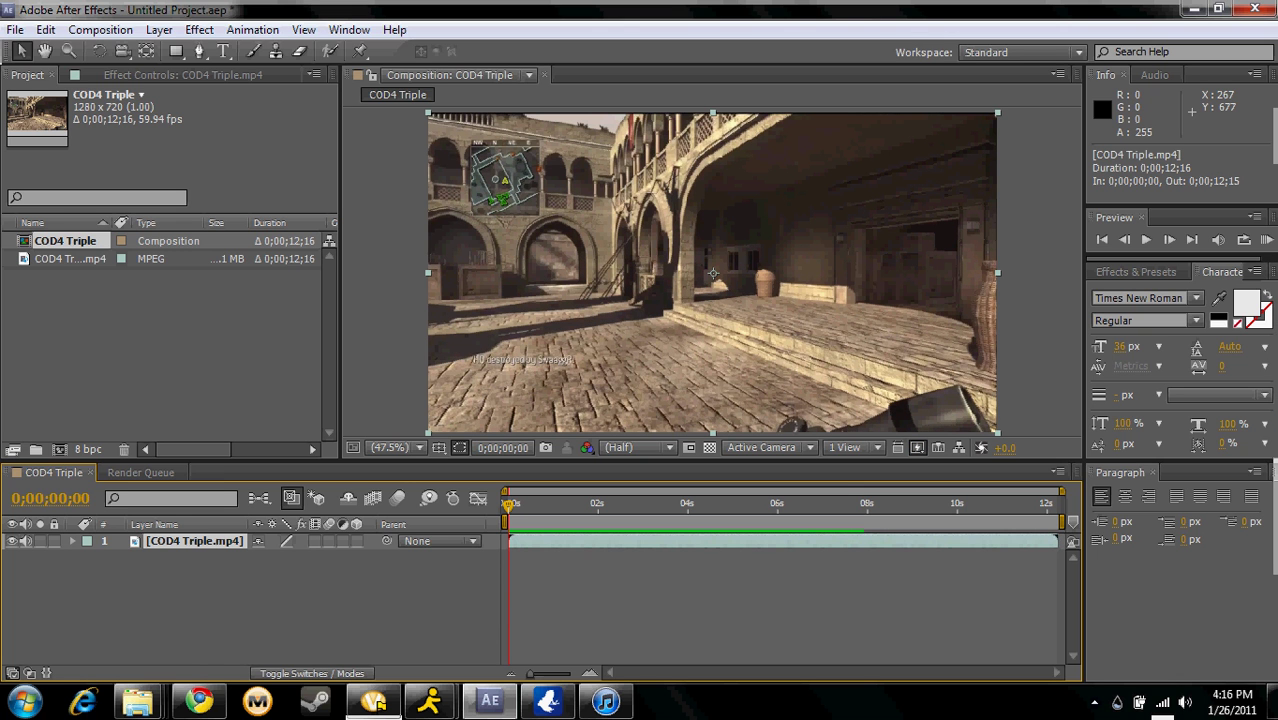
Step: Apply Effect > Magic Bullet > Looks to the COD4 Triple.mp4 layer
{"action": "left_click", "coordinate": [199, 29]}
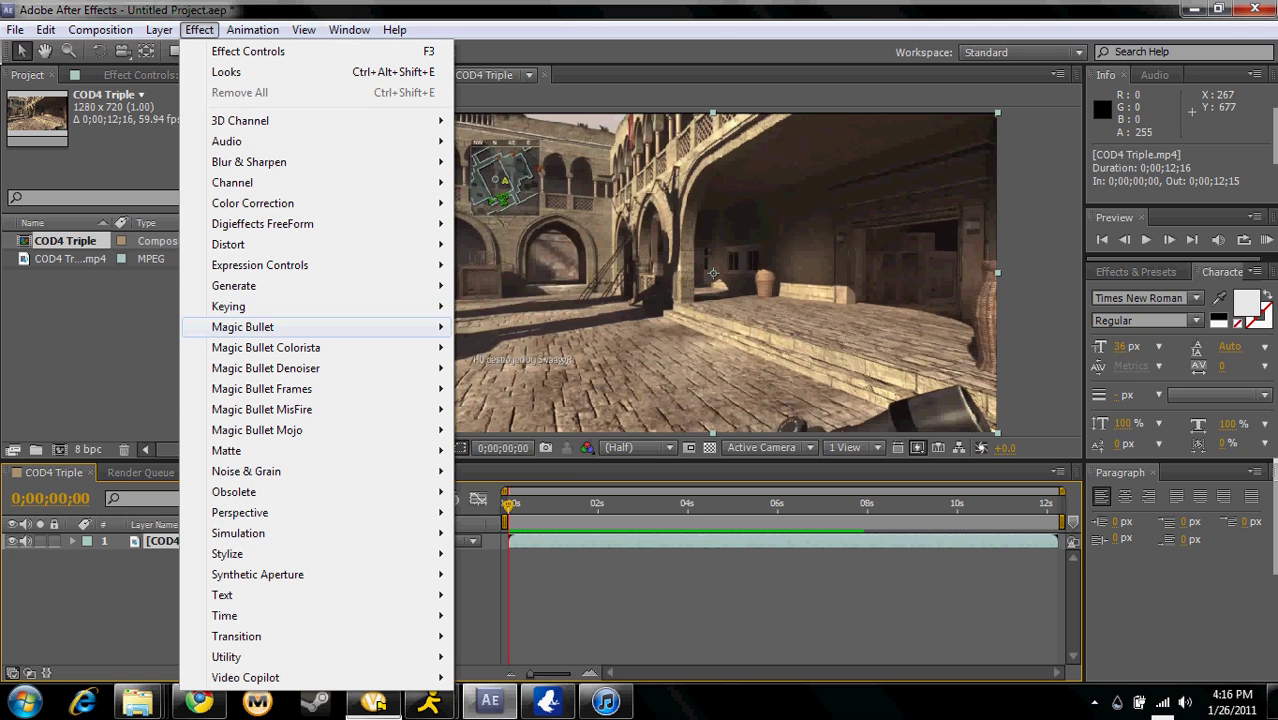
{"action": "mouse_move", "coordinate": [243, 327]}
{"action": "left_click", "coordinate": [495, 327]}
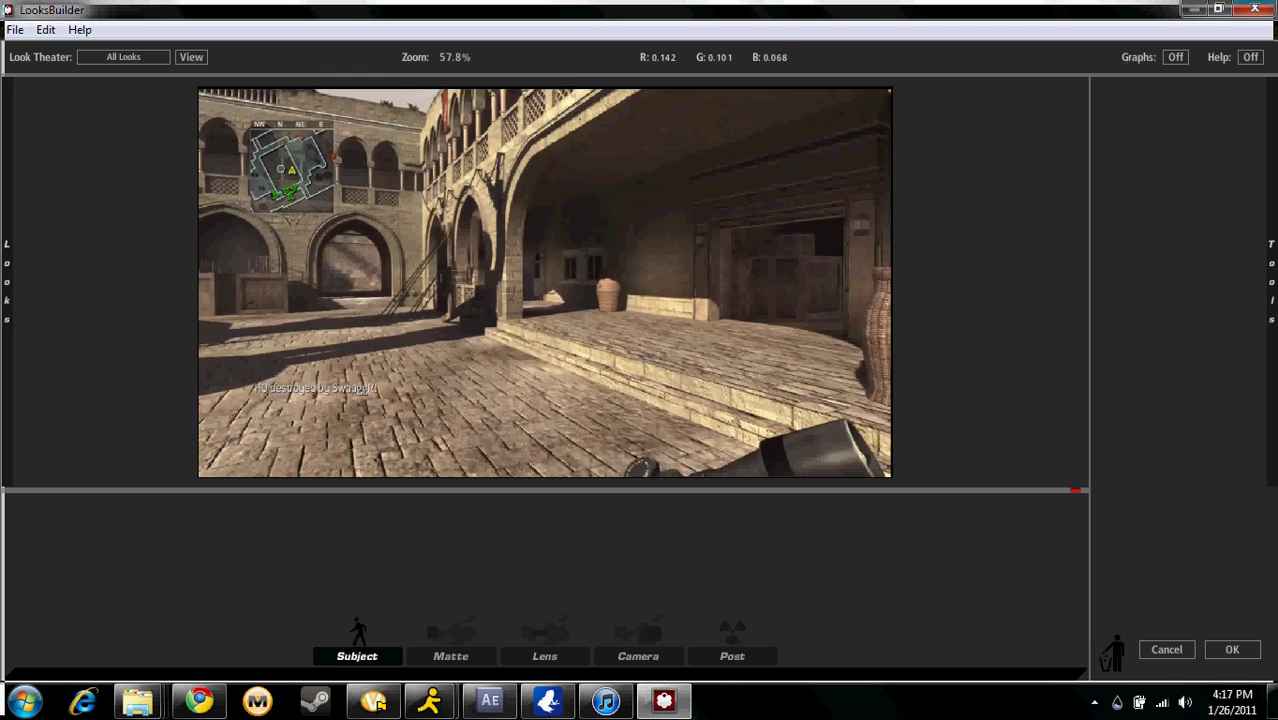
Step: Add the Lift-Gamma-Gain tool to the look's Post stage
{"action": "mouse_move", "coordinate": [6, 280]}
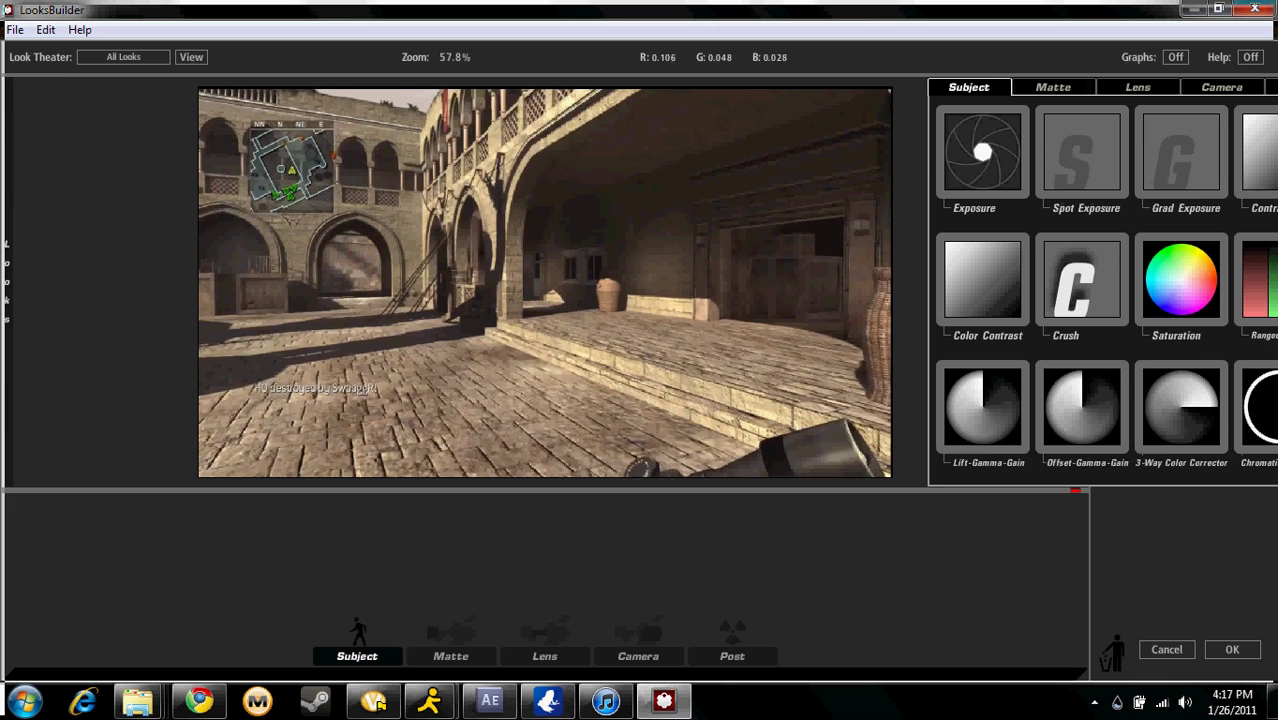
{"action": "mouse_move", "coordinate": [1271, 280]}
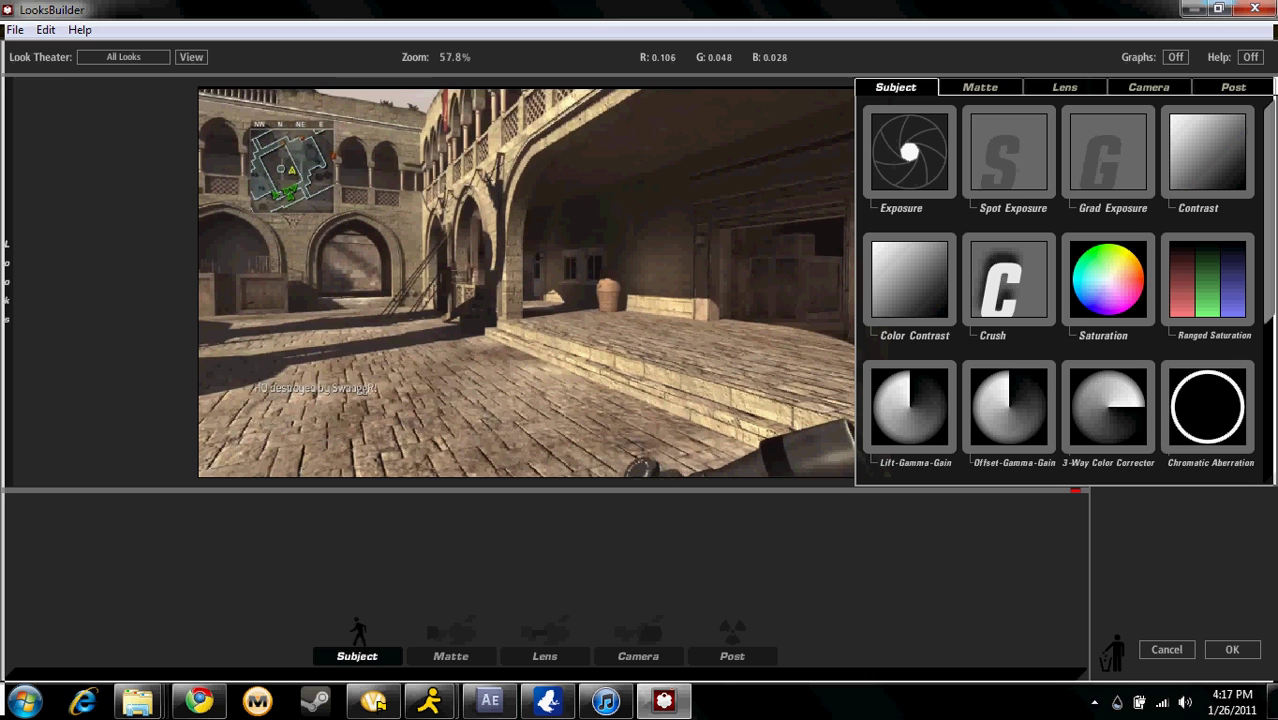
{"action": "left_click", "coordinate": [1233, 87]}
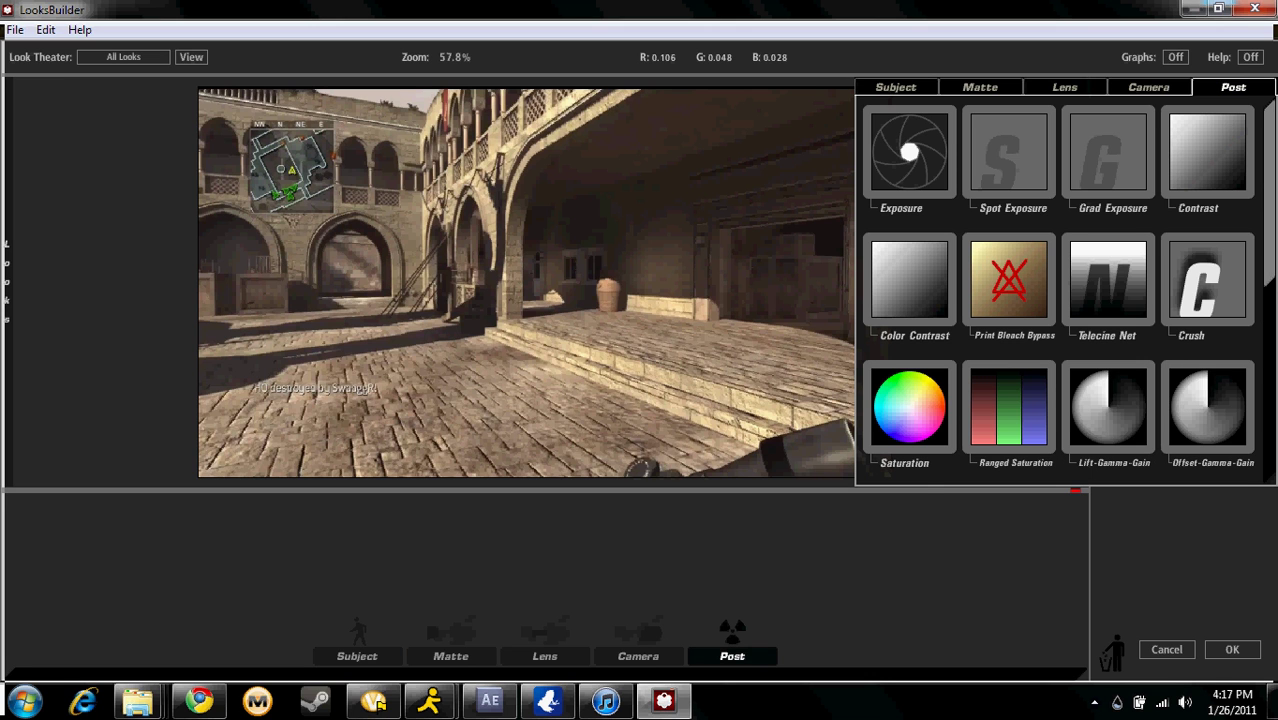
{"action": "scroll", "coordinate": [1060, 290], "scroll_direction": "down", "scroll_amount": 1}
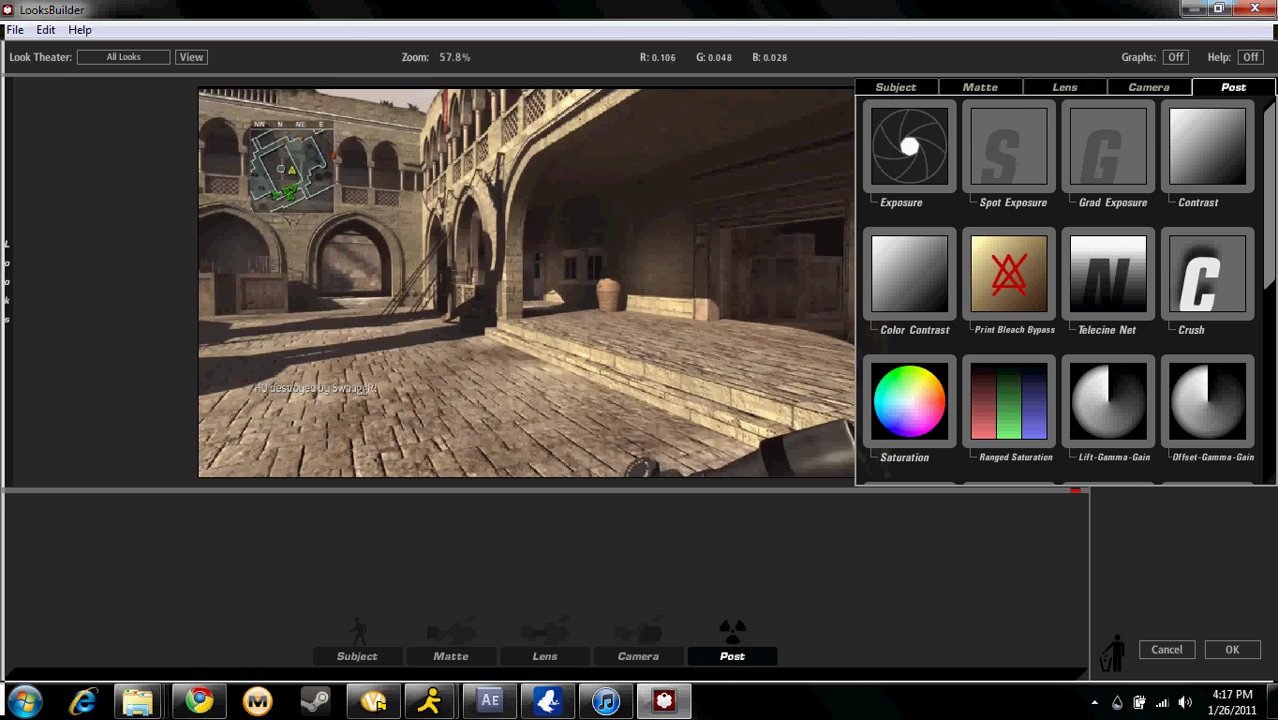
{"action": "left_click_drag", "start_coordinate": [1108, 400], "coordinate": [735, 555]}
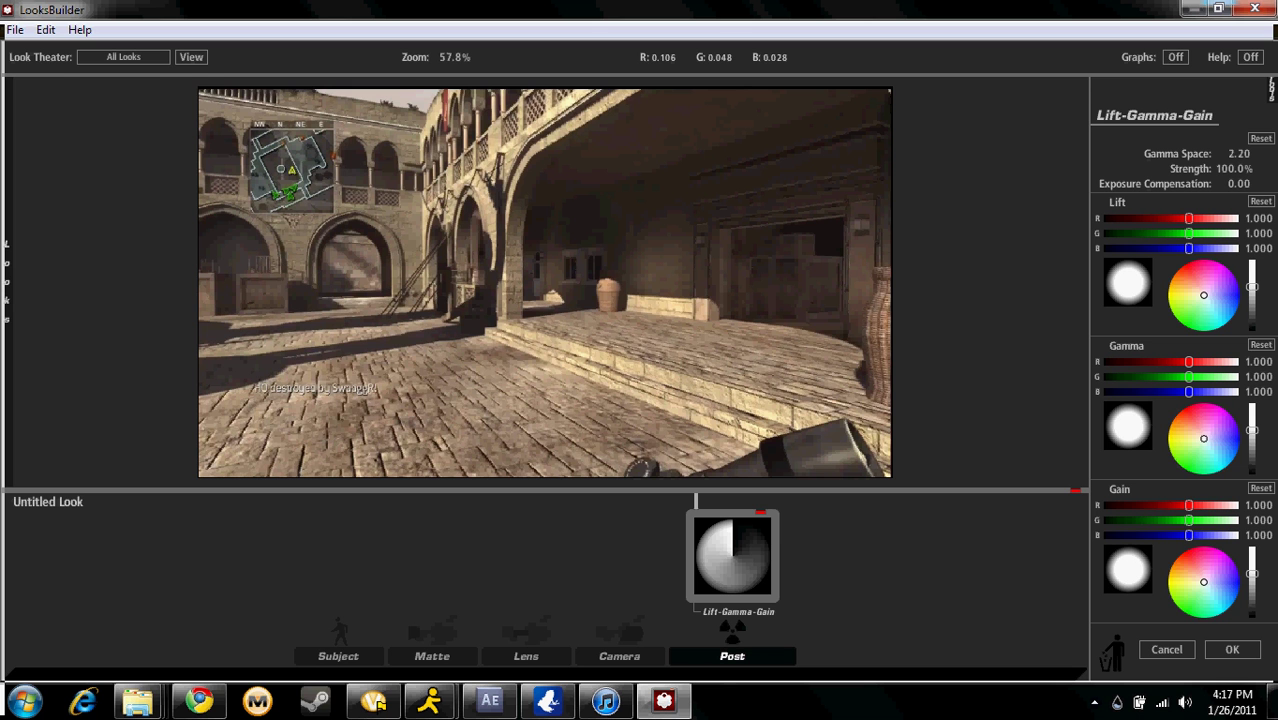
Step: Cool the lift slightly, push gamma toward blue and warm gain toward orange-yellow
{"action": "mouse_move", "coordinate": [1203, 295]}
{"action": "left_mouse_down"}
{"action": "mouse_move", "coordinate": [1180, 276]}
{"action": "mouse_move", "coordinate": [1218, 314]}
{"action": "mouse_move", "coordinate": [1198, 310]}
{"action": "mouse_move", "coordinate": [1204, 294]}
{"action": "left_mouse_up"}
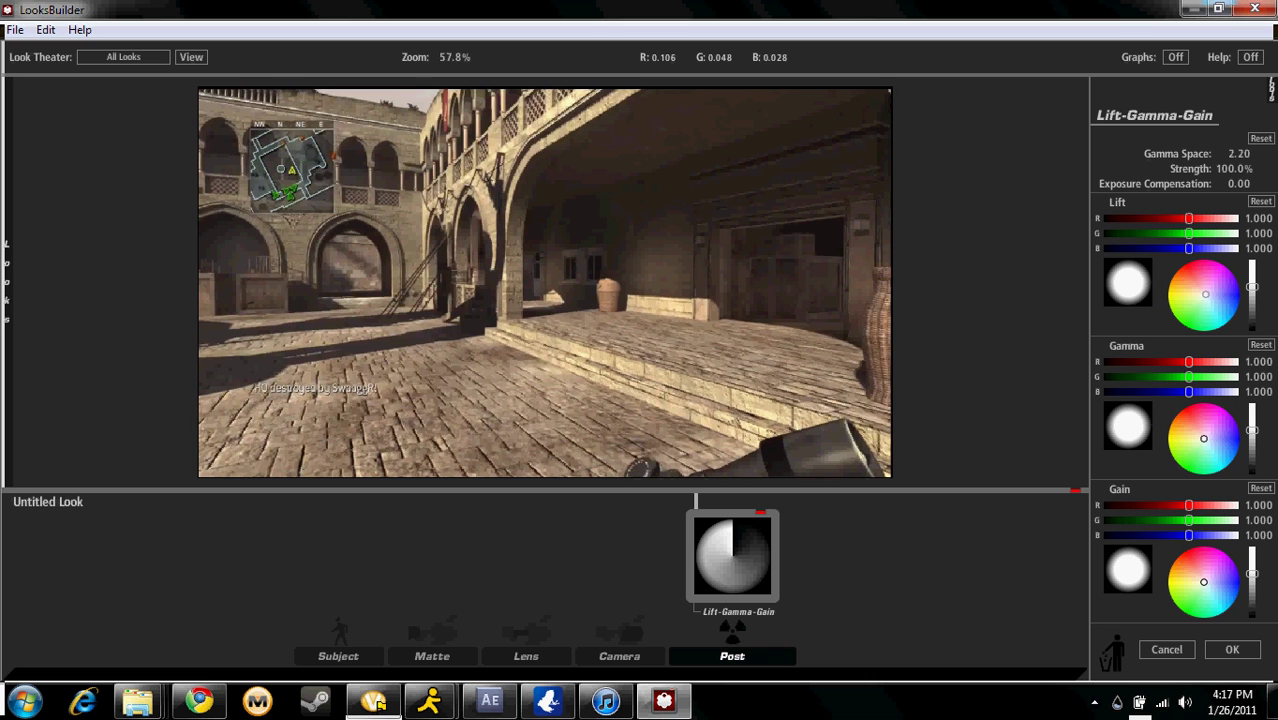
{"action": "left_click_drag", "start_coordinate": [1204, 294], "coordinate": [1216, 297]}
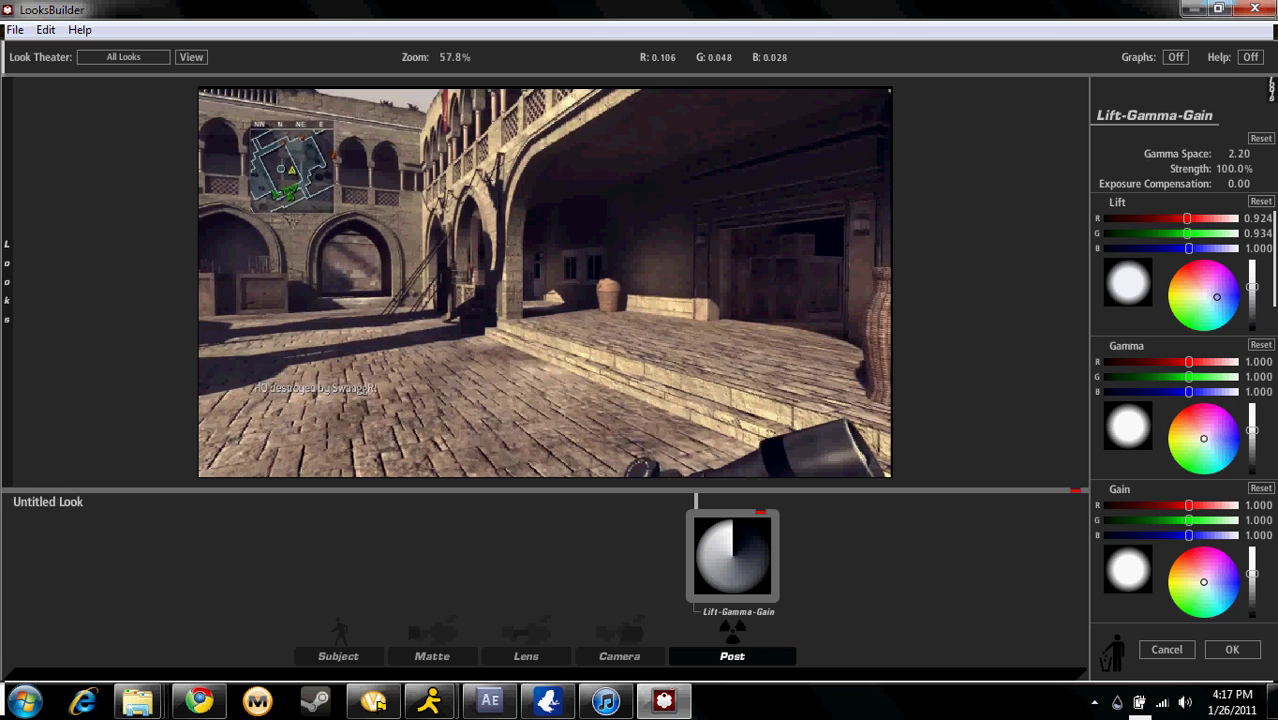
{"action": "mouse_move", "coordinate": [1203, 438]}
{"action": "left_mouse_down"}
{"action": "mouse_move", "coordinate": [1187, 434]}
{"action": "mouse_move", "coordinate": [1229, 449]}
{"action": "left_mouse_up"}
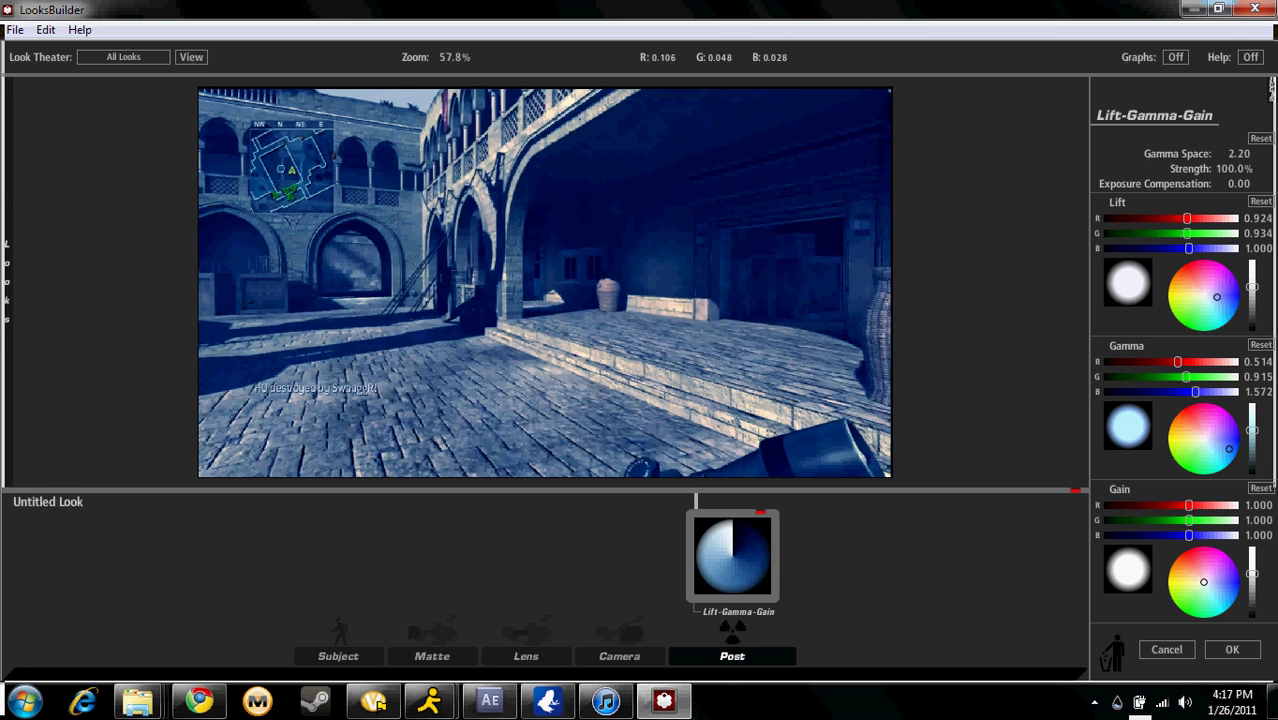
{"action": "left_click_drag", "start_coordinate": [1203, 581], "coordinate": [1178, 572]}
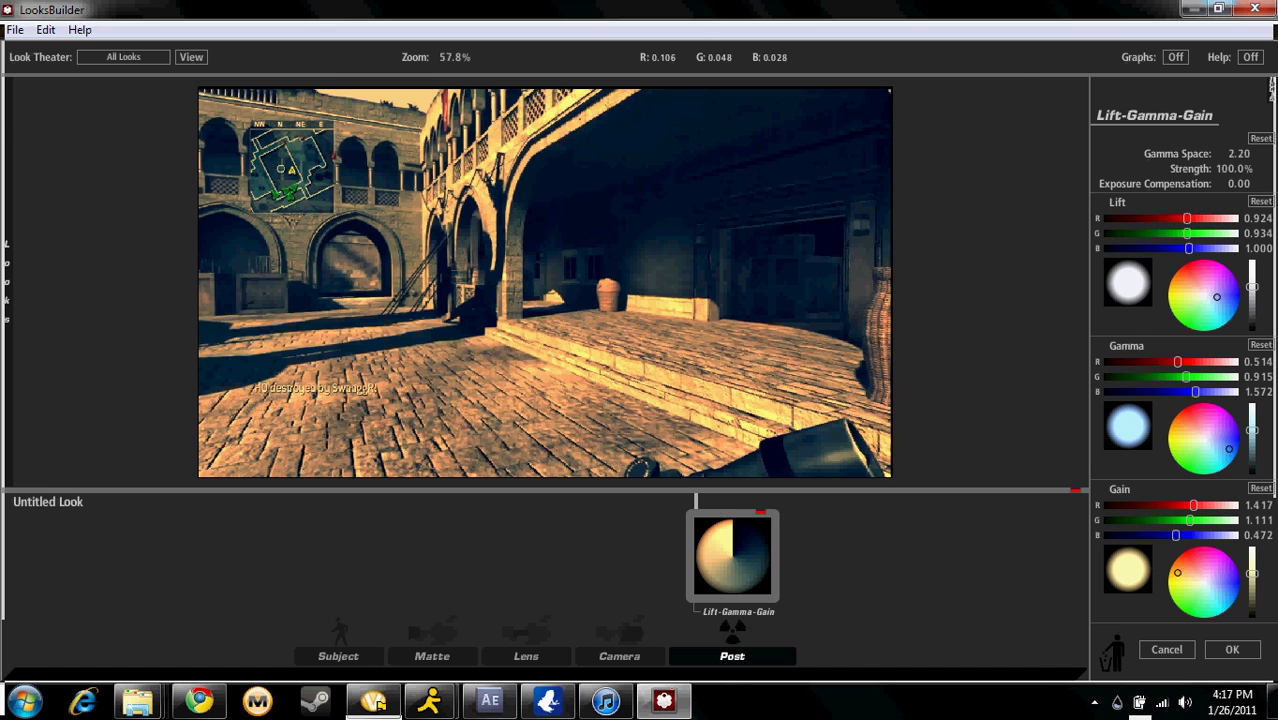
{"action": "mouse_move", "coordinate": [1270, 92]}
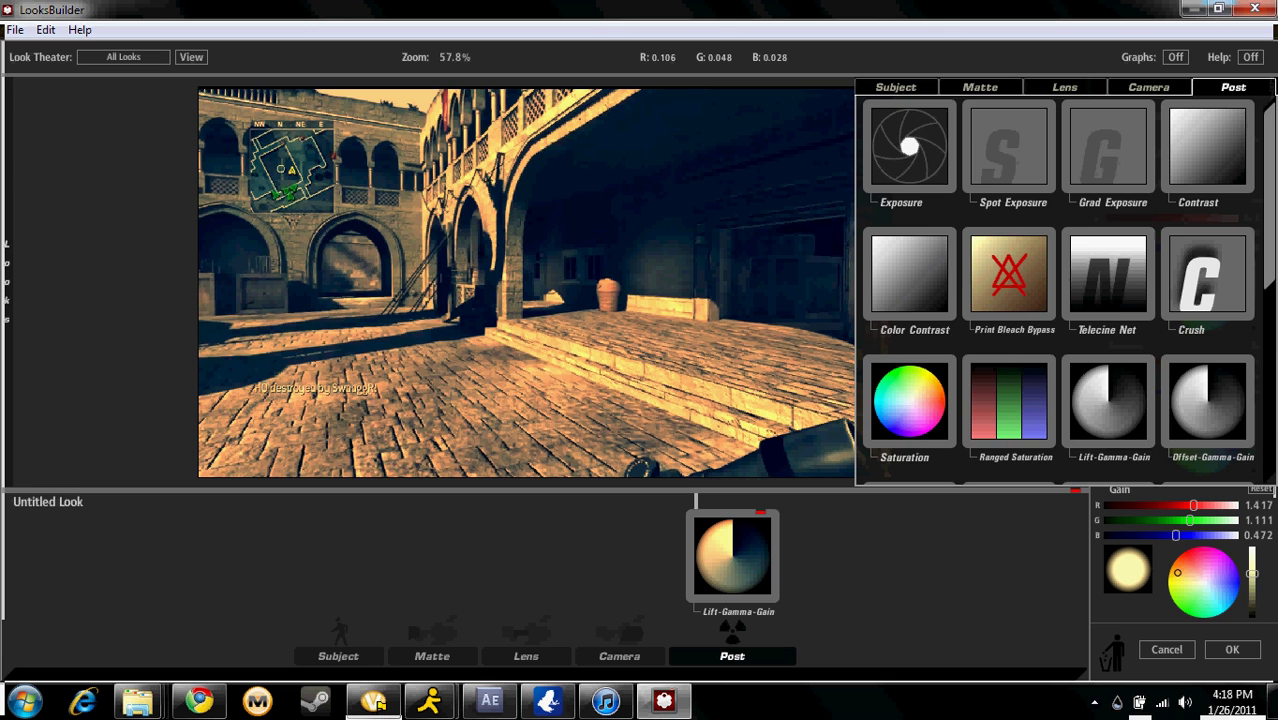
Step: Drag the Curves tool from the Camera tools onto the Camera stage
{"action": "scroll", "coordinate": [1065, 290], "scroll_direction": "down", "scroll_amount": 5}
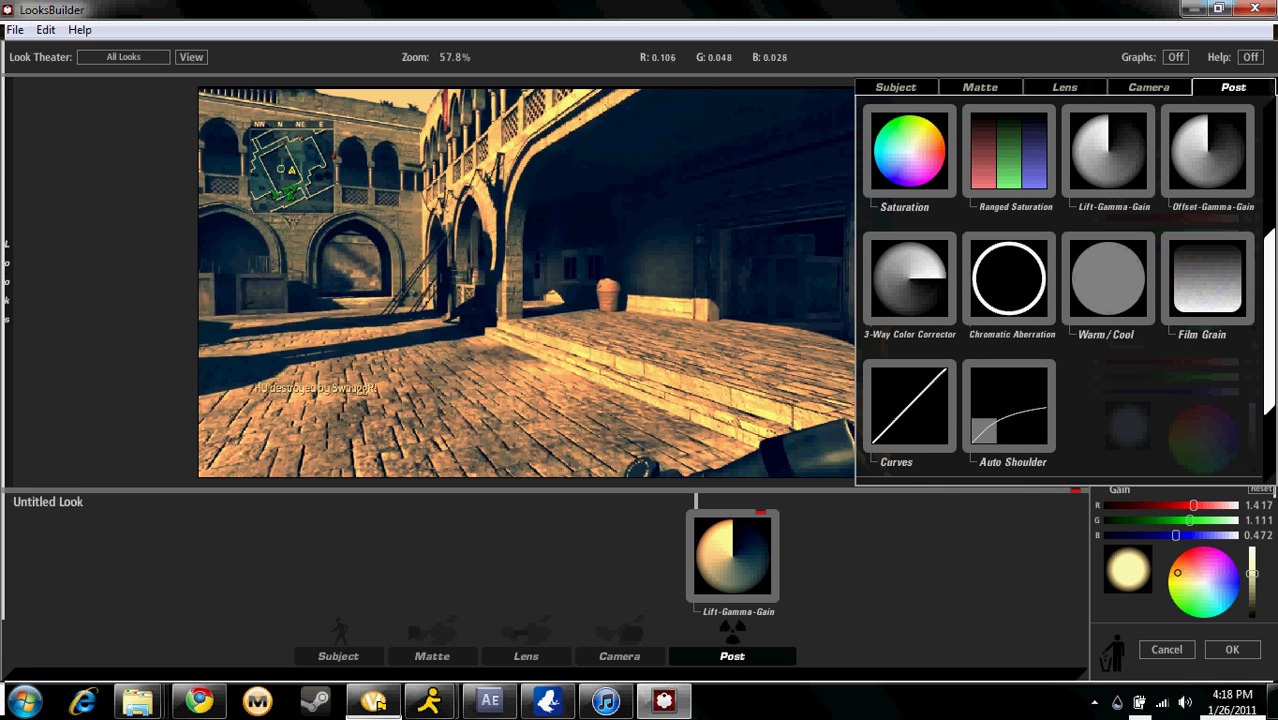
{"action": "scroll", "coordinate": [1065, 290], "scroll_direction": "up", "scroll_amount": 3}
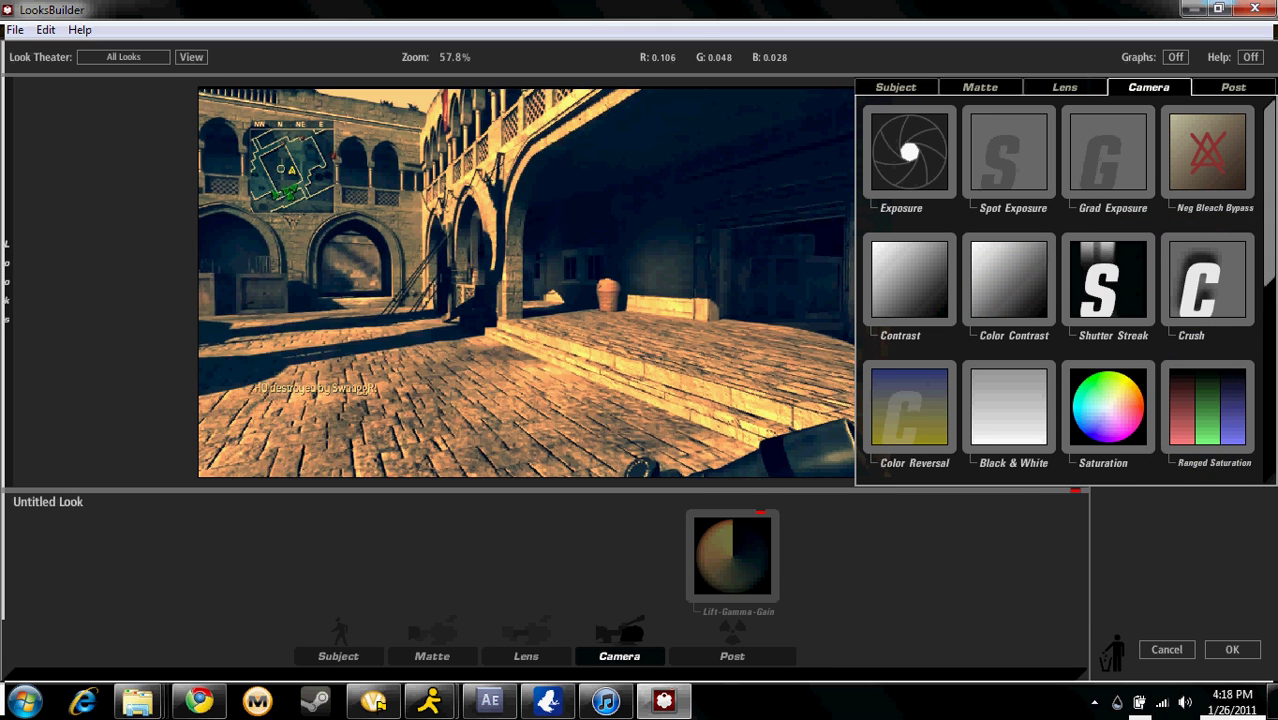
{"action": "scroll", "coordinate": [1065, 290], "scroll_direction": "down", "scroll_amount": 3}
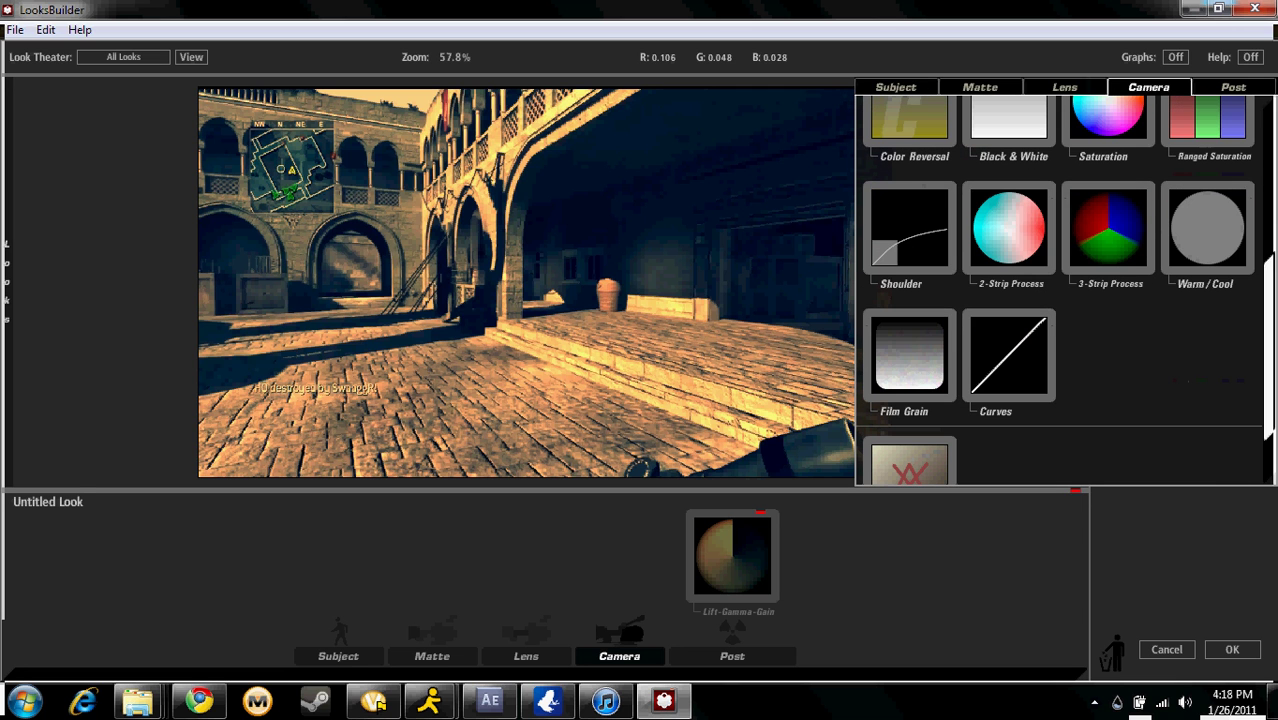
{"action": "left_click_drag", "start_coordinate": [1009, 355], "coordinate": [578, 305]}
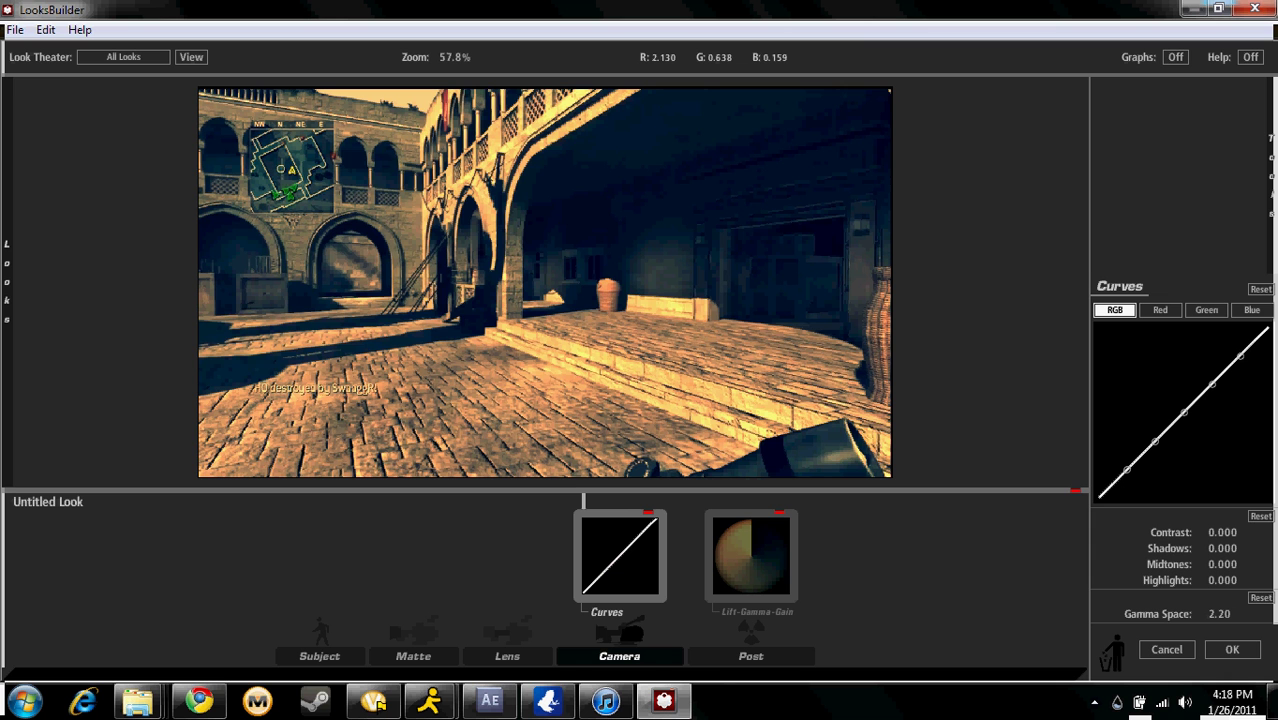
Step: Lower the shadow and mid points of the RGB curve and raise a new highlight point
{"action": "mouse_move", "coordinate": [1127, 468]}
{"action": "left_mouse_down"}
{"action": "mouse_move", "coordinate": [1127, 378]}
{"action": "mouse_move", "coordinate": [1127, 488]}
{"action": "left_mouse_up"}
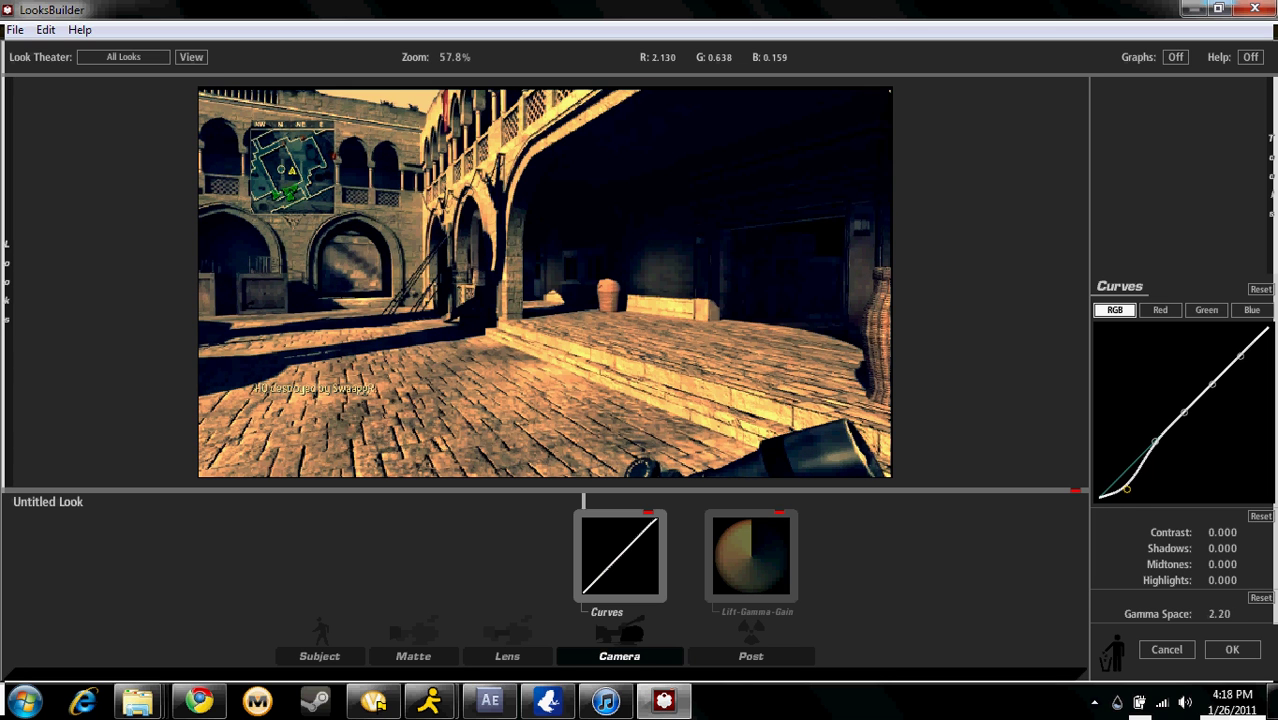
{"action": "left_click_drag", "start_coordinate": [1155, 441], "coordinate": [1155, 466]}
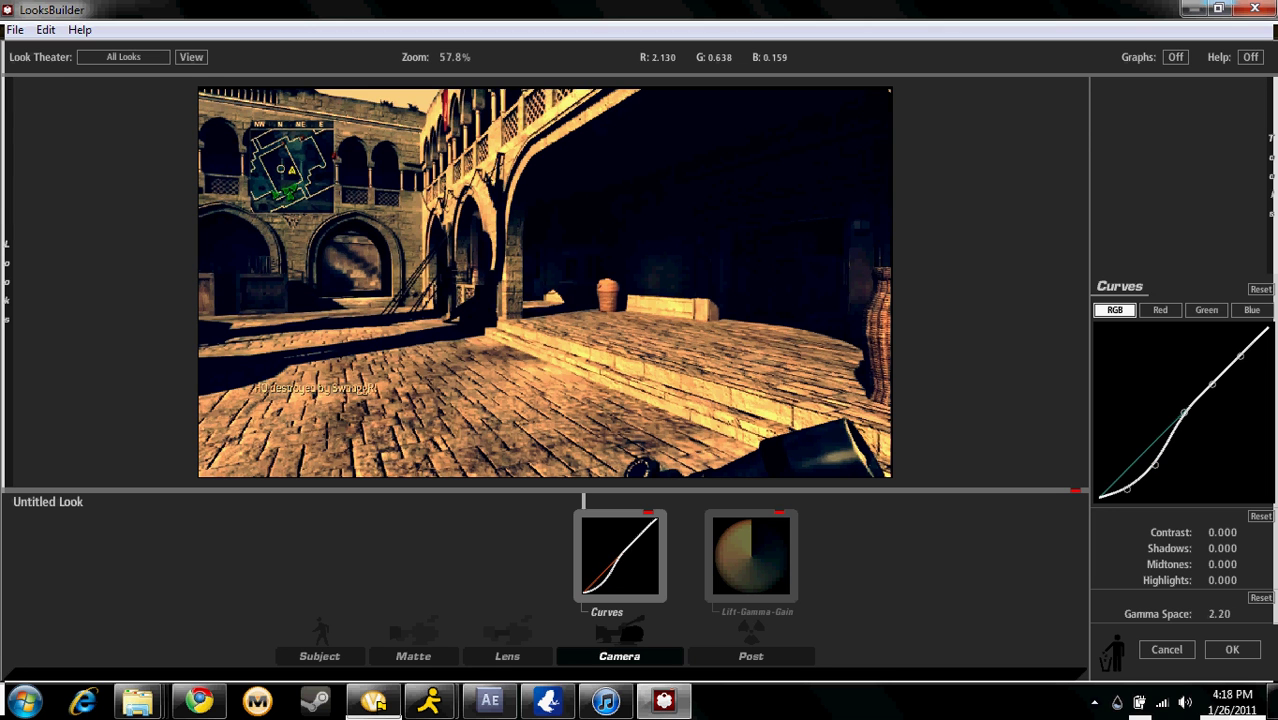
{"action": "left_click_drag", "start_coordinate": [1212, 384], "coordinate": [1240, 327]}
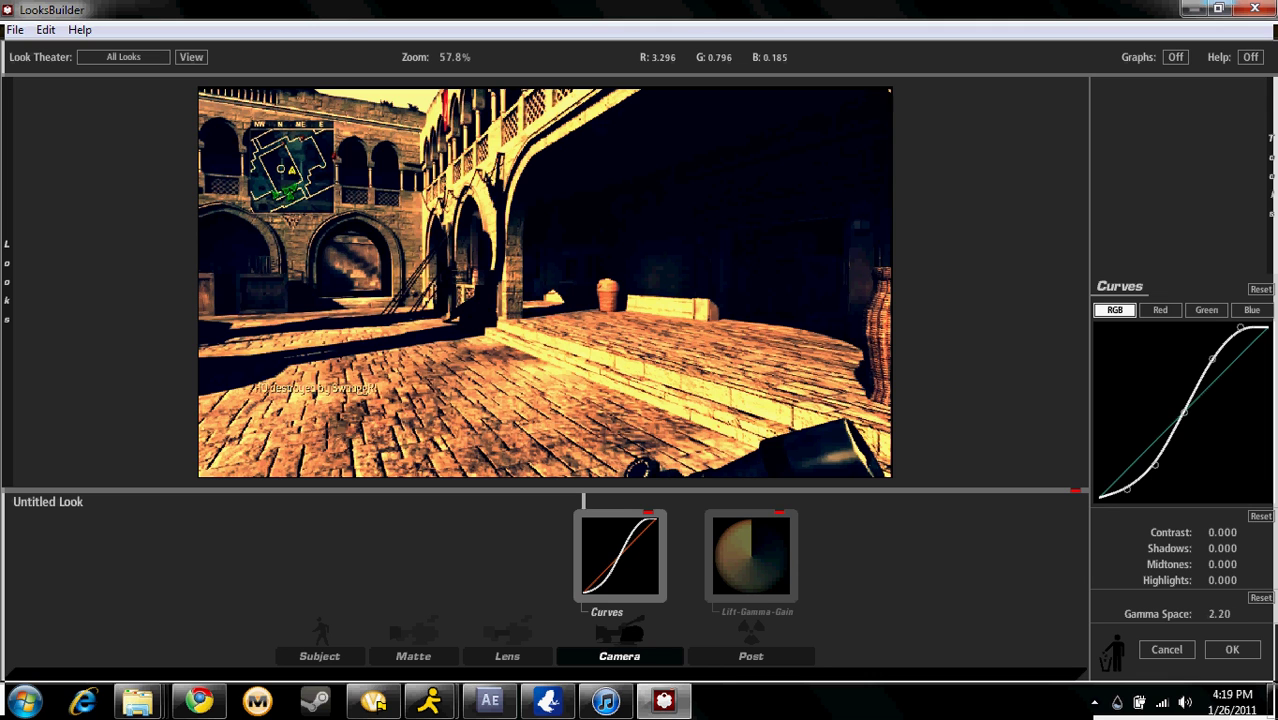
Step: Add a Vignette to the Lens stage and set its radius to 1.220
{"action": "mouse_move", "coordinate": [1271, 180]}
{"action": "left_click", "coordinate": [1065, 87]}
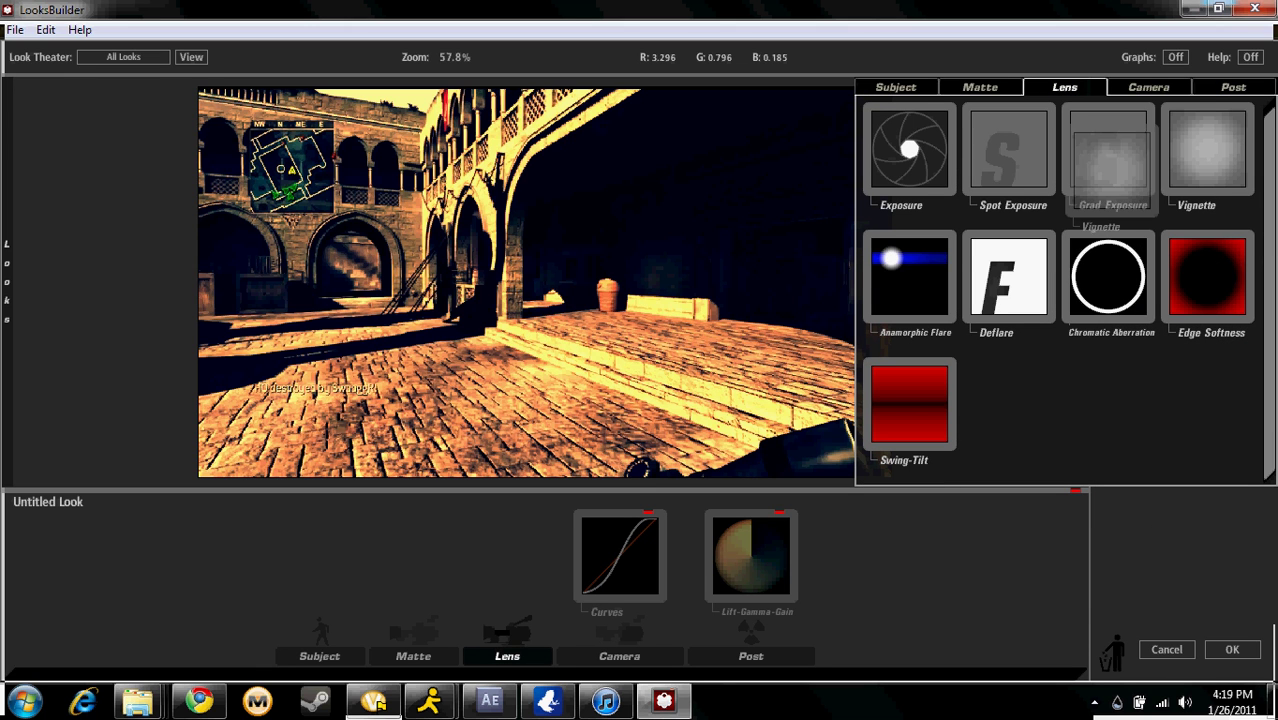
{"action": "left_click_drag", "start_coordinate": [1207, 150], "coordinate": [549, 284]}
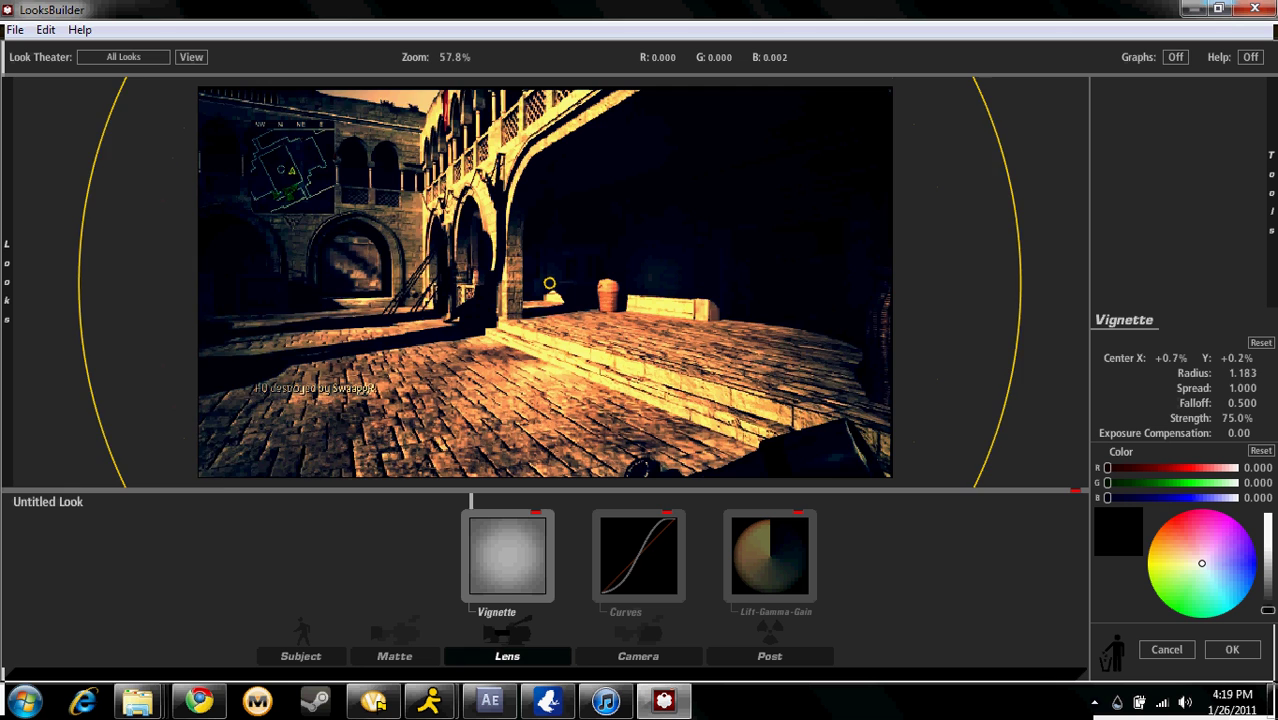
{"action": "scroll", "coordinate": [549, 284], "scroll_direction": "down", "scroll_amount": 10}
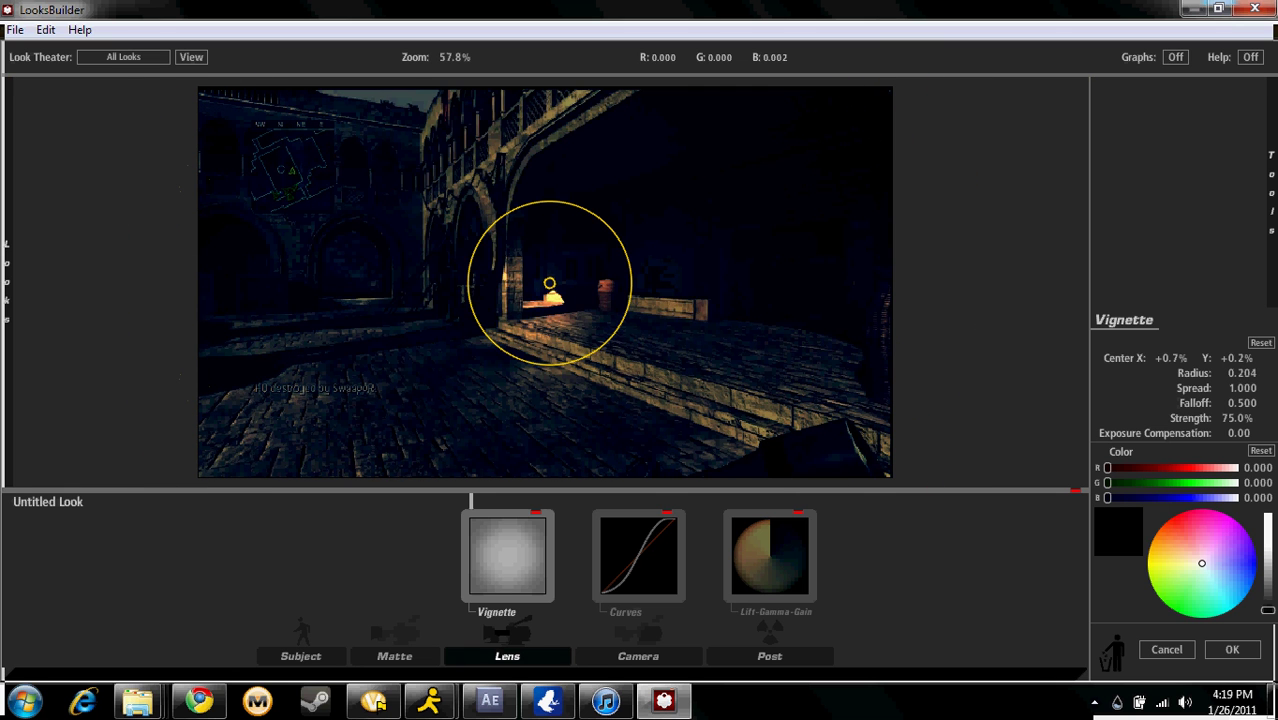
{"action": "scroll", "coordinate": [549, 284], "scroll_direction": "up", "scroll_amount": 8}
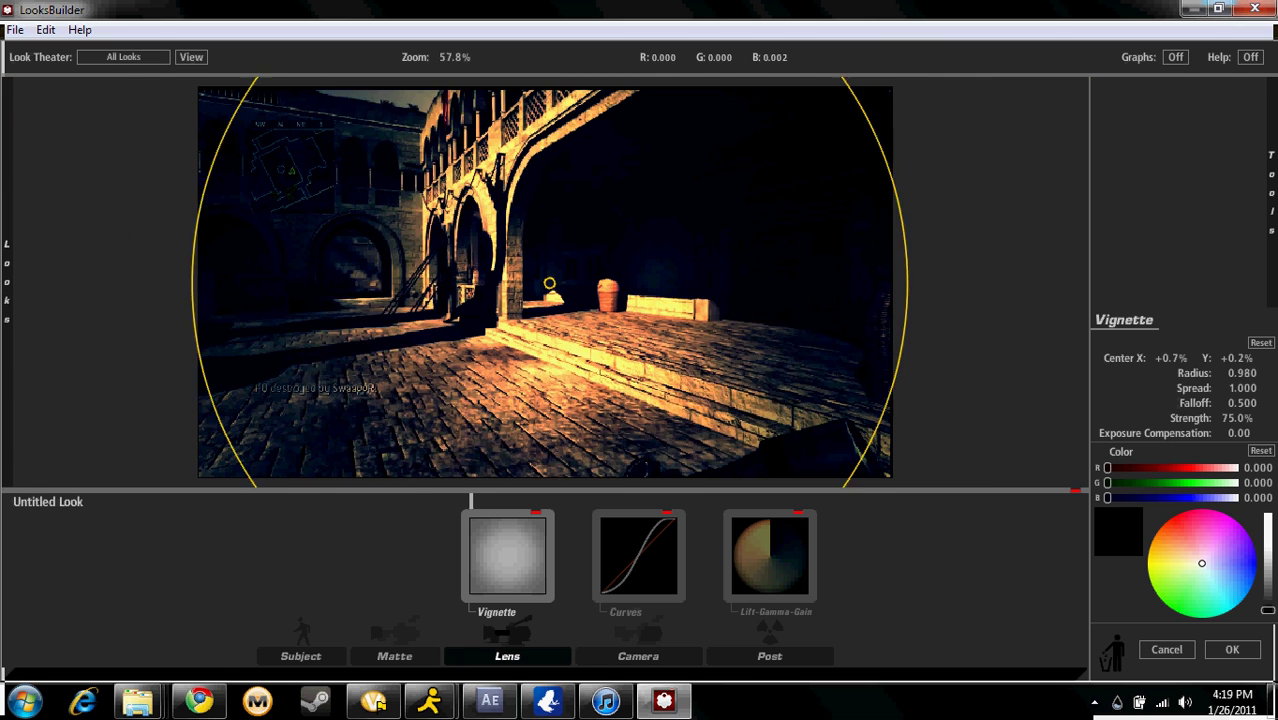
{"action": "scroll", "coordinate": [549, 284], "scroll_direction": "up", "scroll_amount": 2}
{"action": "scroll", "coordinate": [549, 284], "scroll_direction": "up", "scroll_amount": 1}
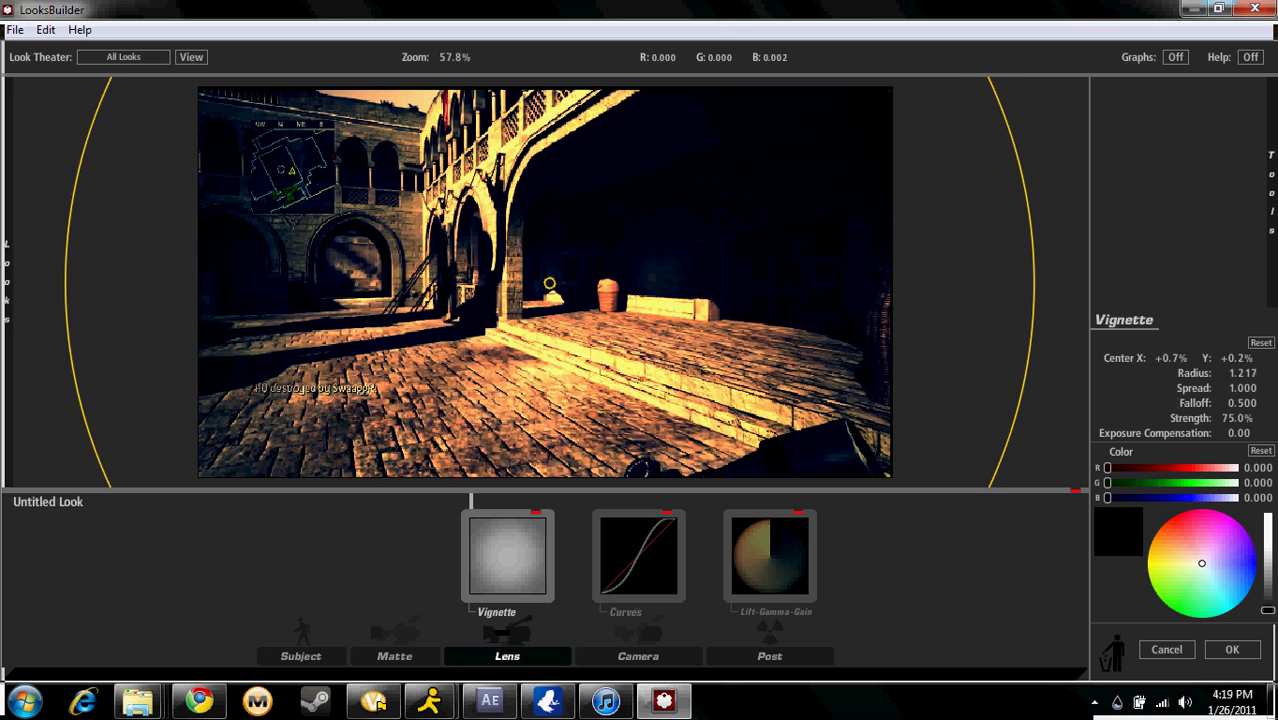
{"action": "scroll", "coordinate": [549, 284], "scroll_direction": "up", "scroll_amount": 1}
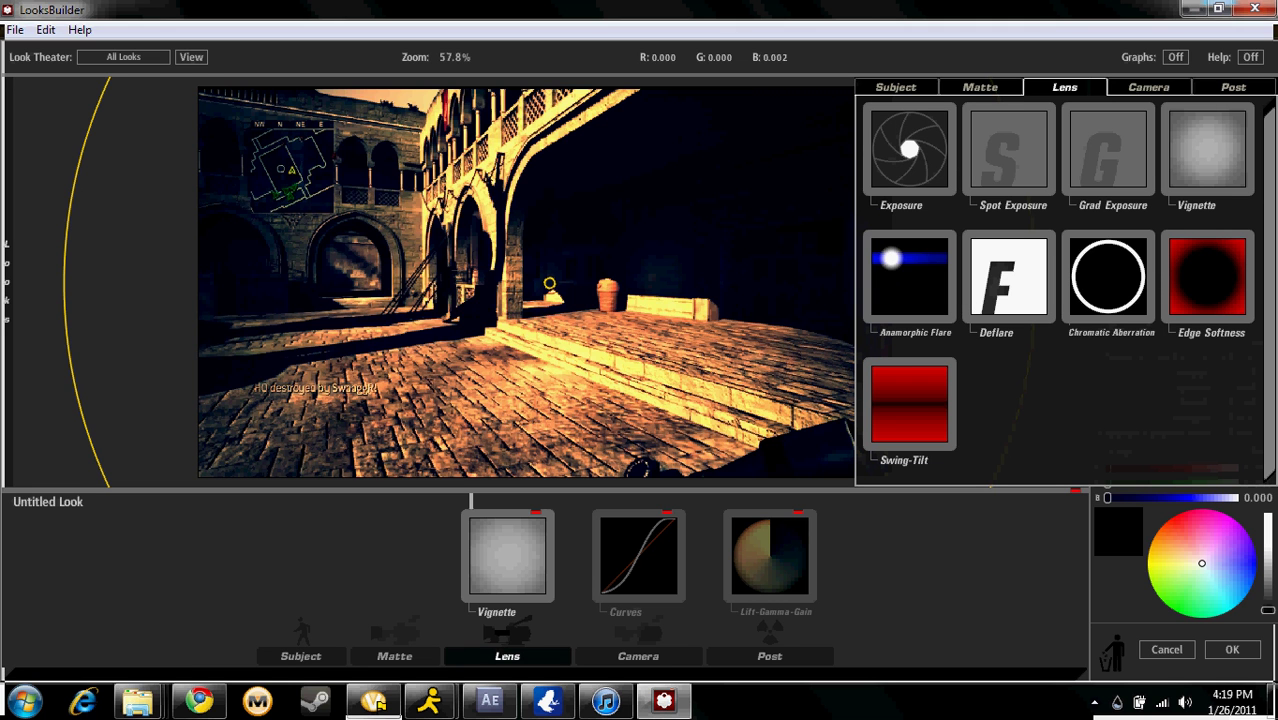
Step: Add Edge Softness after the Vignette and widen its radius to 1.584
{"action": "left_click_drag", "start_coordinate": [1207, 276], "coordinate": [575, 245]}
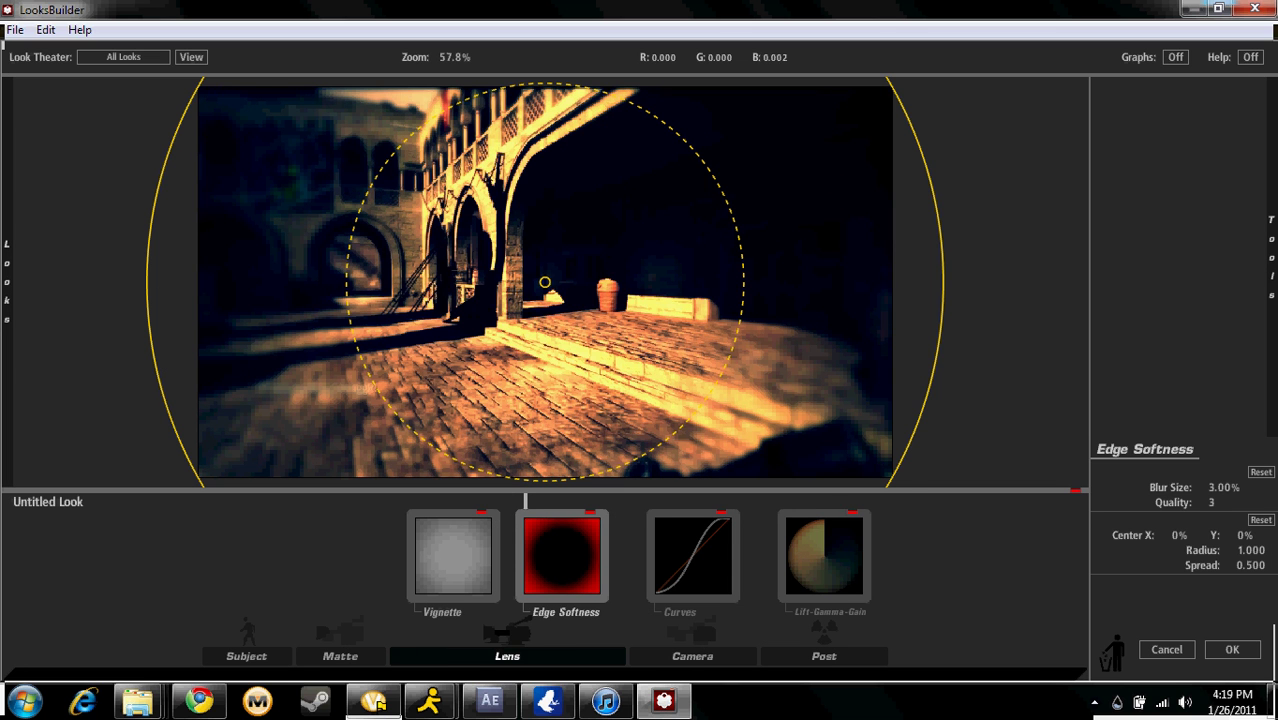
{"action": "left_click_drag", "start_coordinate": [941, 283], "coordinate": [1162, 283]}
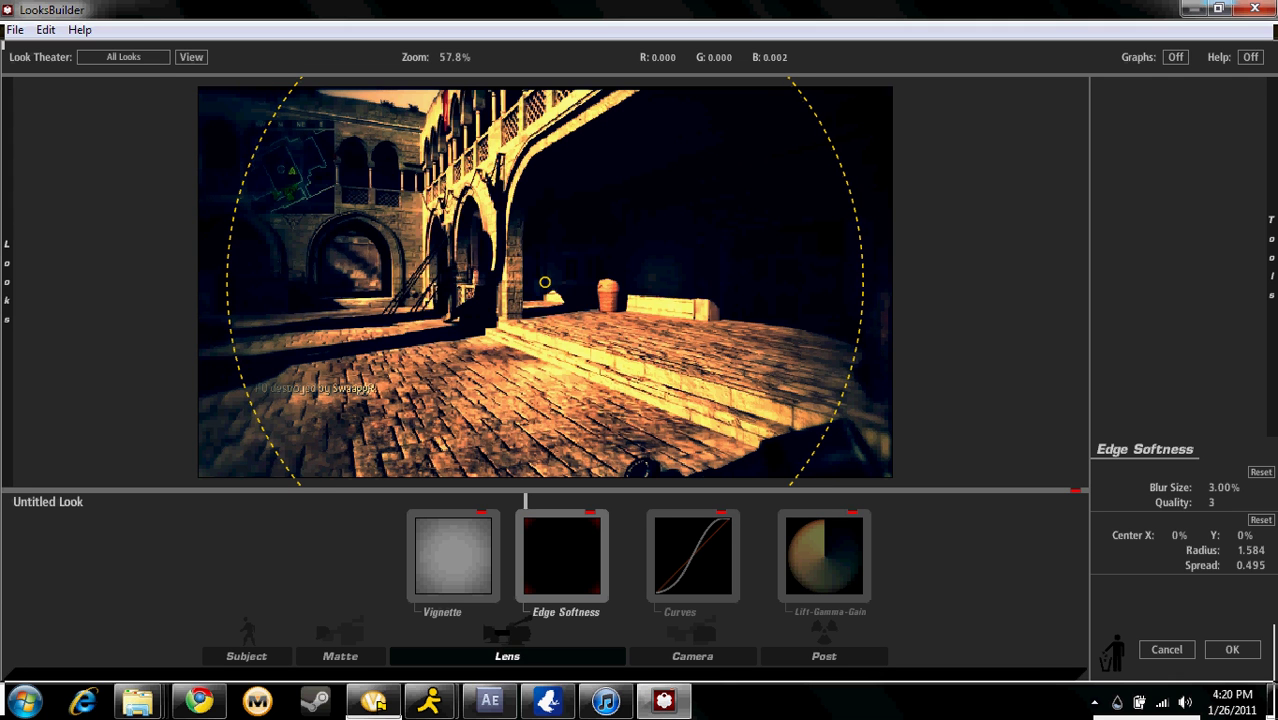
Step: Drop Diffusion from the Matte tools into the Matte stage and tint its glow pale blue
{"action": "mouse_move", "coordinate": [1270, 250]}
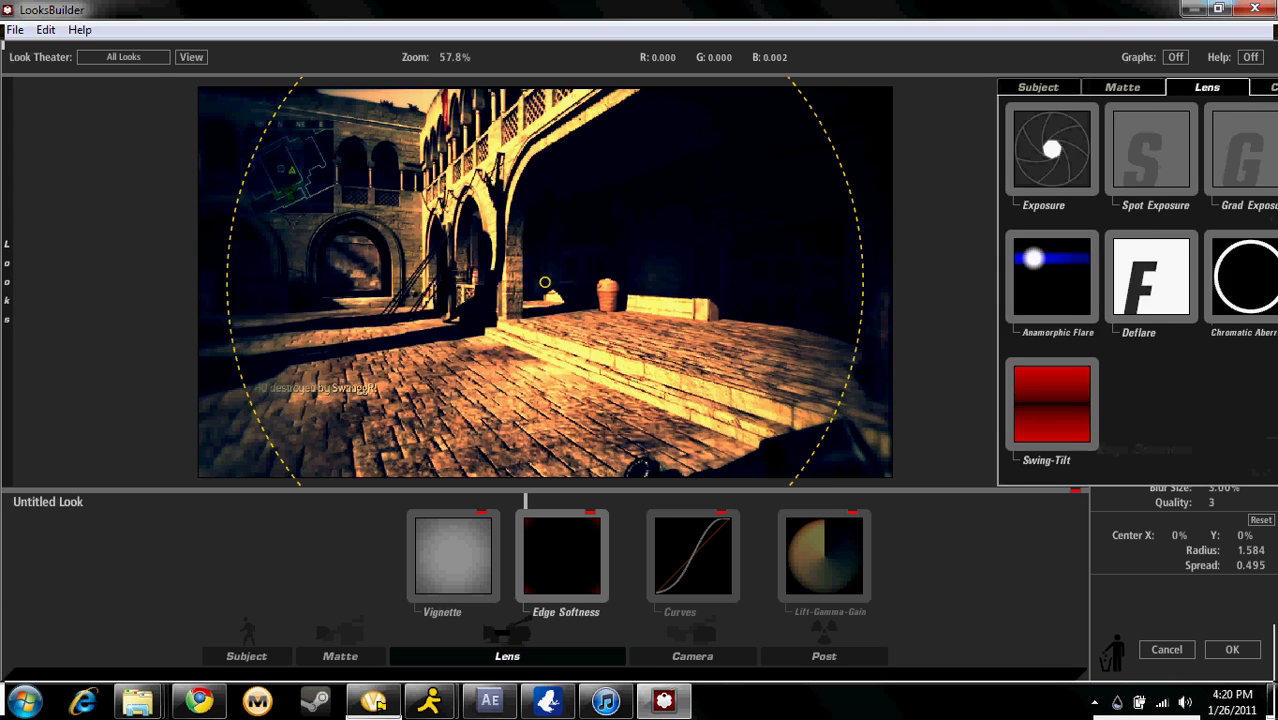
{"action": "left_click", "coordinate": [980, 87]}
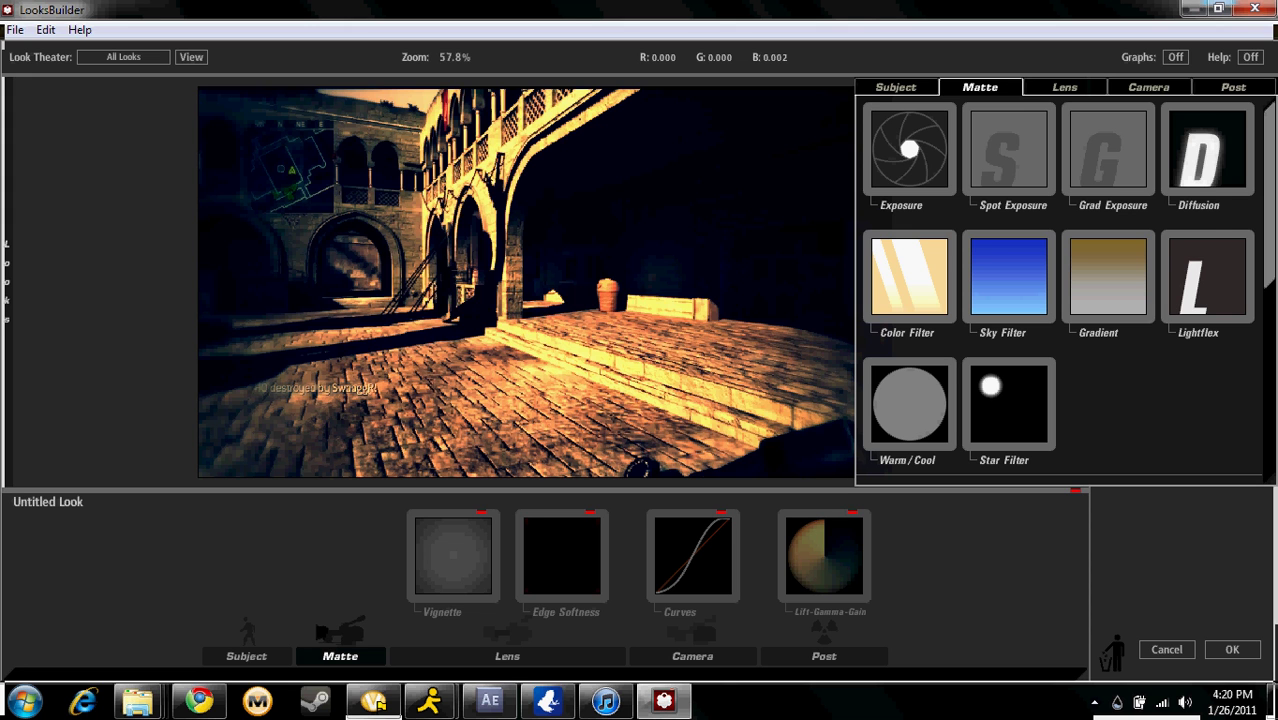
{"action": "left_click_drag", "start_coordinate": [1208, 150], "coordinate": [750, 167]}
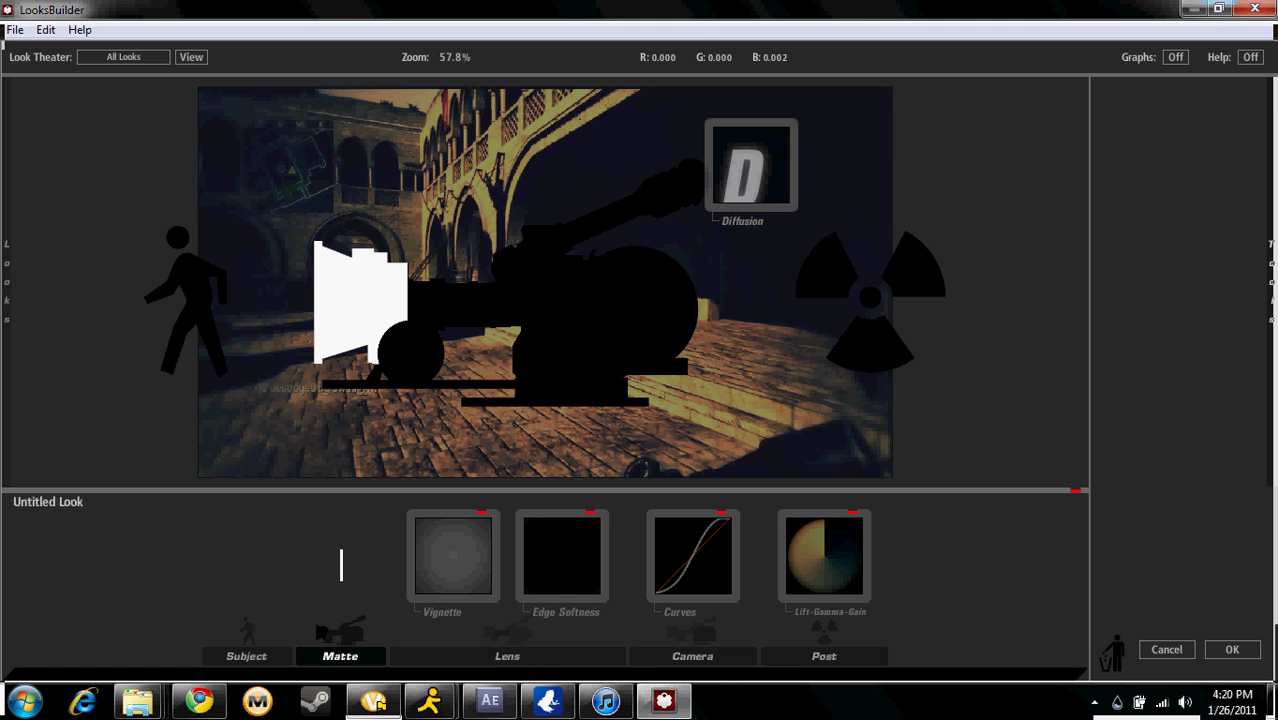
{"action": "left_click_drag", "start_coordinate": [750, 167], "coordinate": [341, 565]}
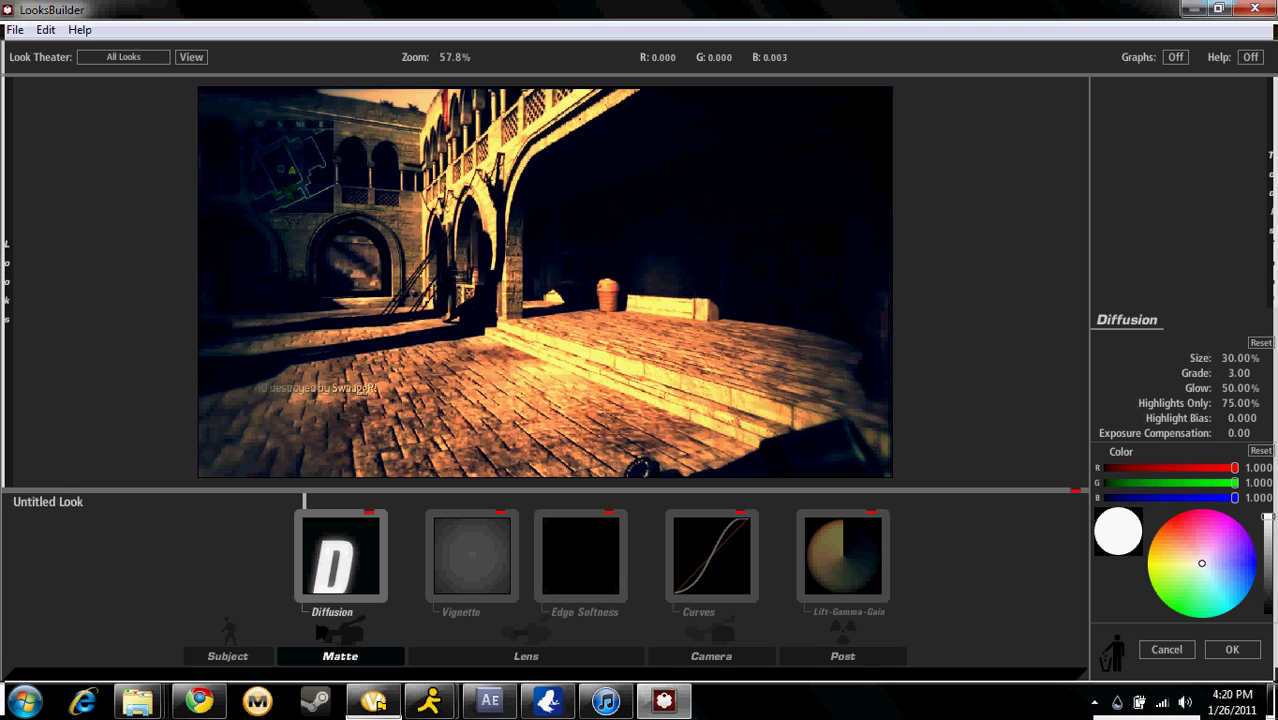
{"action": "left_click_drag", "start_coordinate": [1202, 563], "coordinate": [1226, 578]}
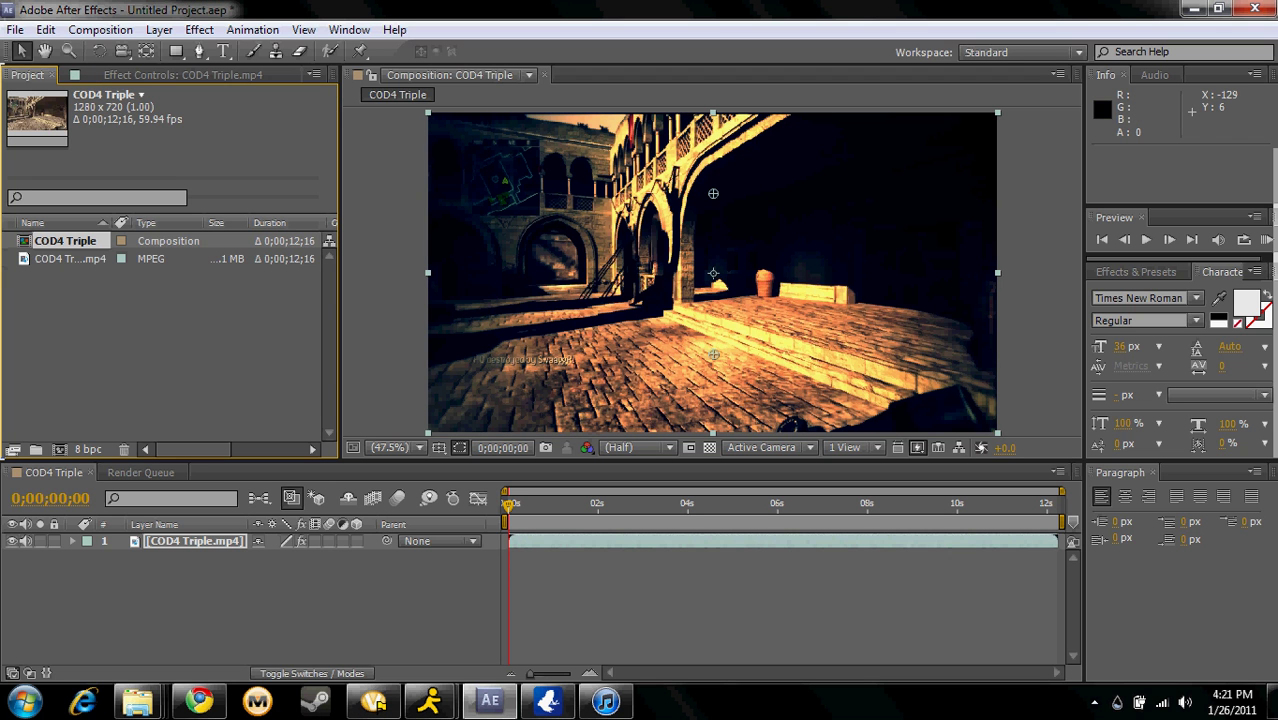
Step: Inspect the source clip and comp details, then preview the COD4 Triple comp from the start
{"action": "left_click", "coordinate": [67, 258]}
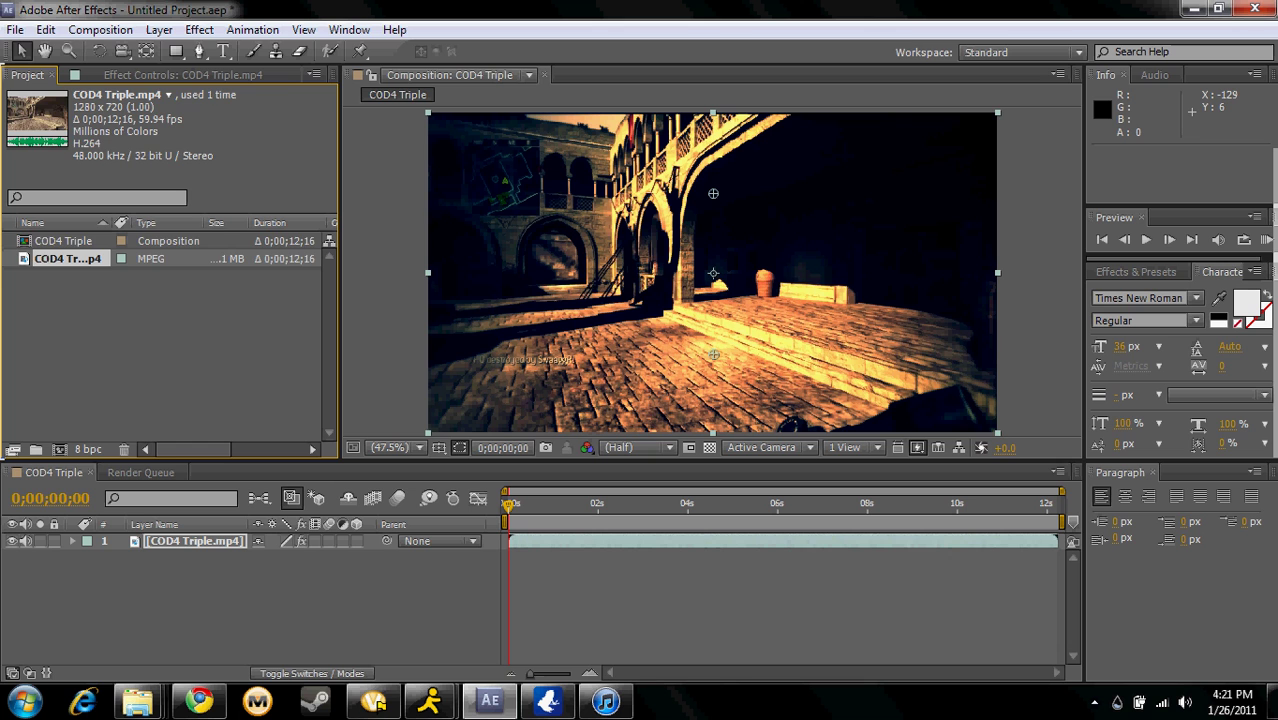
{"action": "left_click", "coordinate": [65, 241]}
{"action": "left_click", "coordinate": [67, 258]}
{"action": "left_click_drag", "start_coordinate": [74, 149], "coordinate": [107, 227]}
{"action": "left_click", "coordinate": [65, 240]}
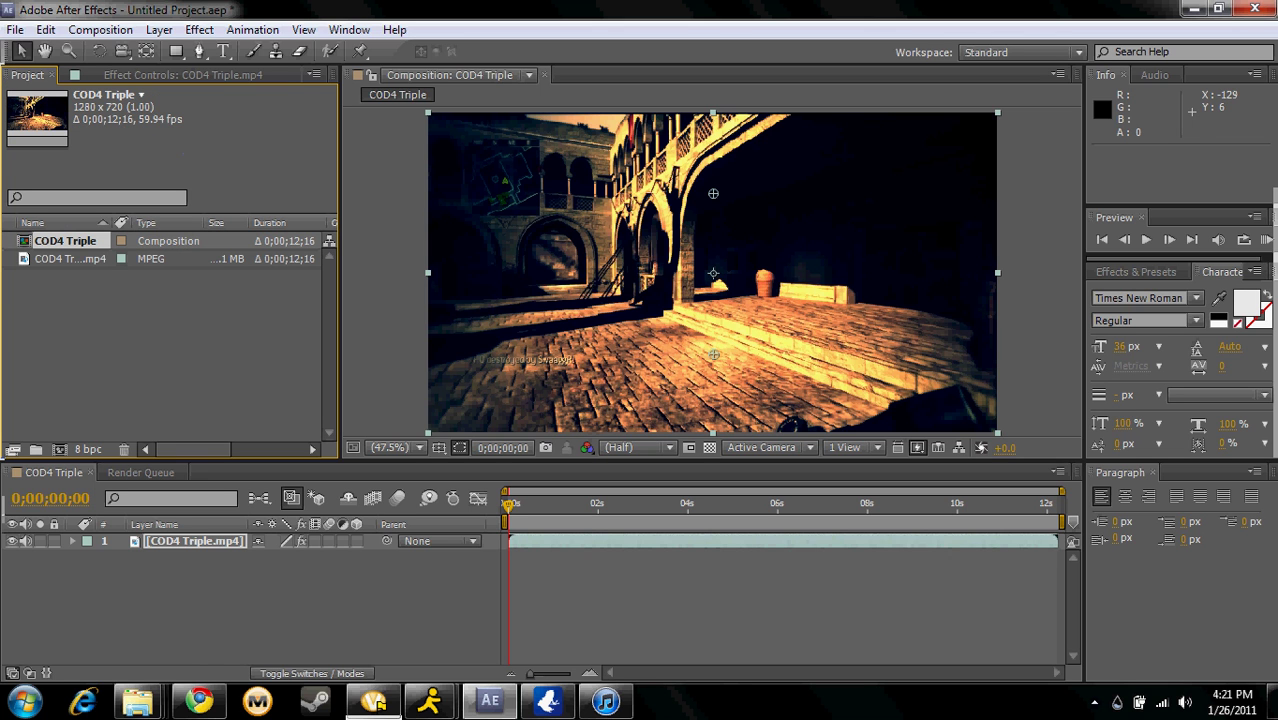
{"action": "key", "text": "space"}
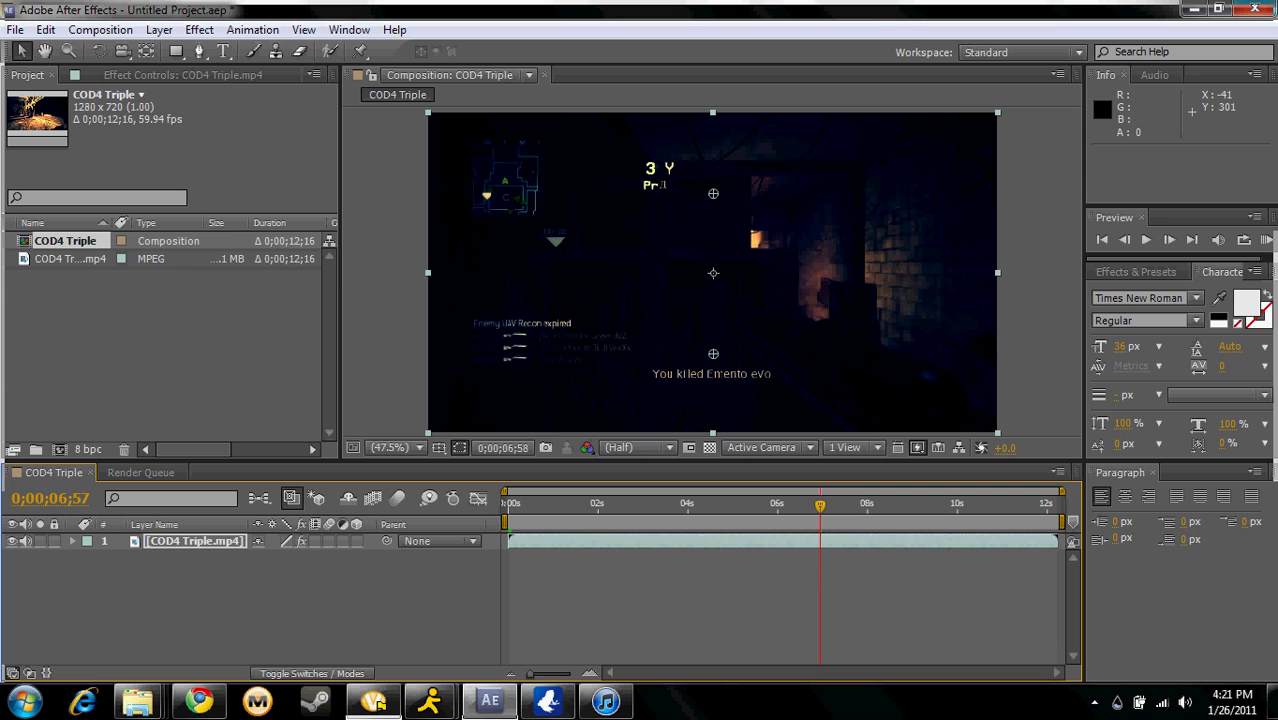
Step: Replay the graded kill sequence from about 0;00;05;50 of COD4 Triple
{"action": "left_click_drag", "start_coordinate": [821, 505], "coordinate": [771, 505]}
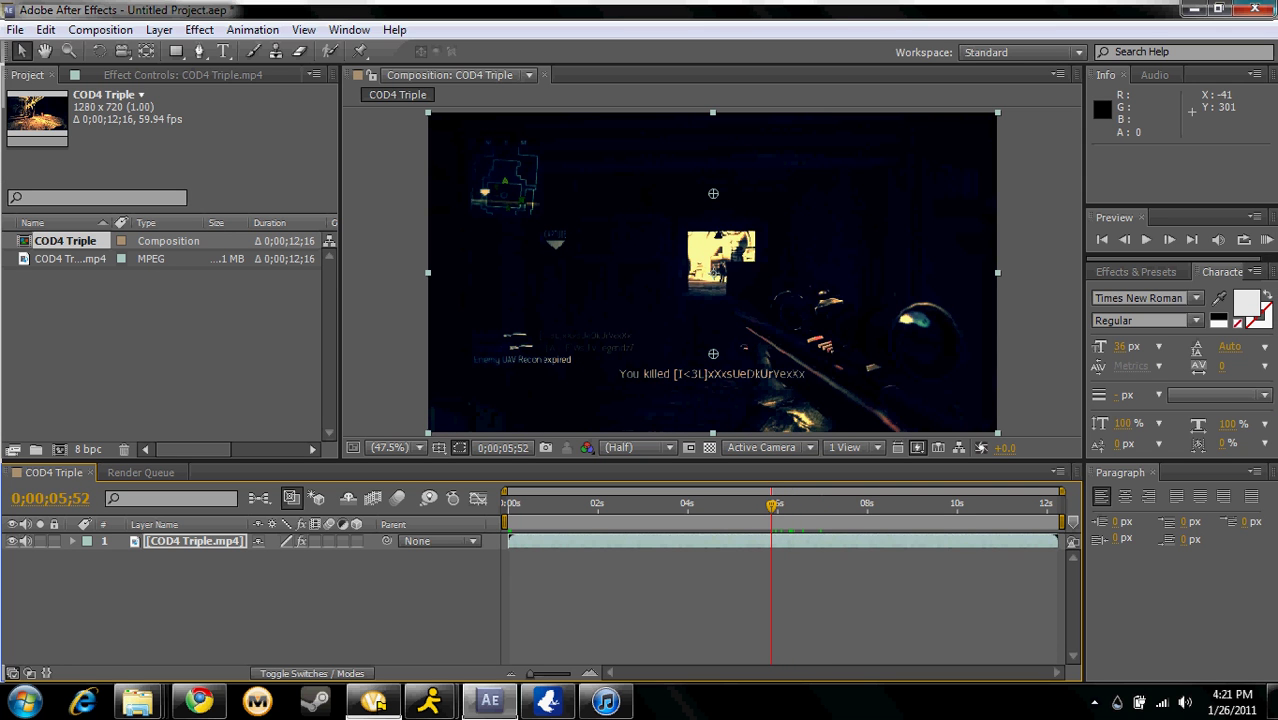
{"action": "key", "text": "space"}
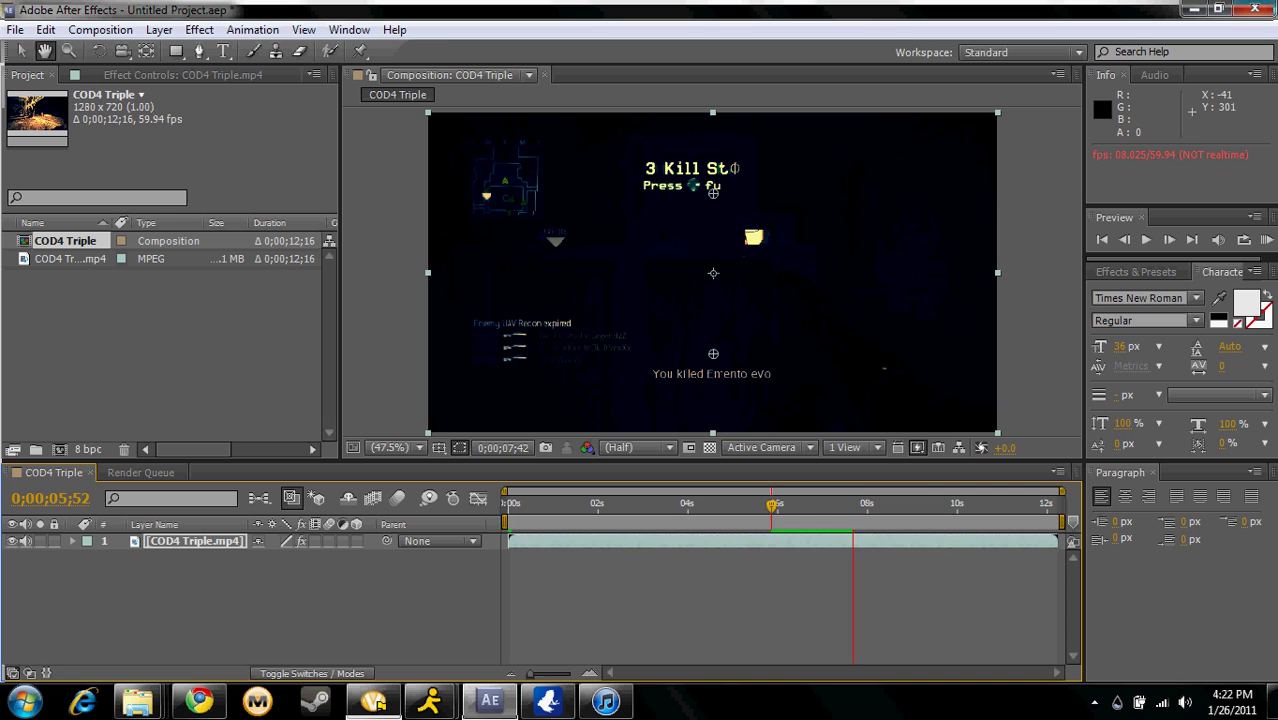
{"action": "left_click", "coordinate": [770, 505]}
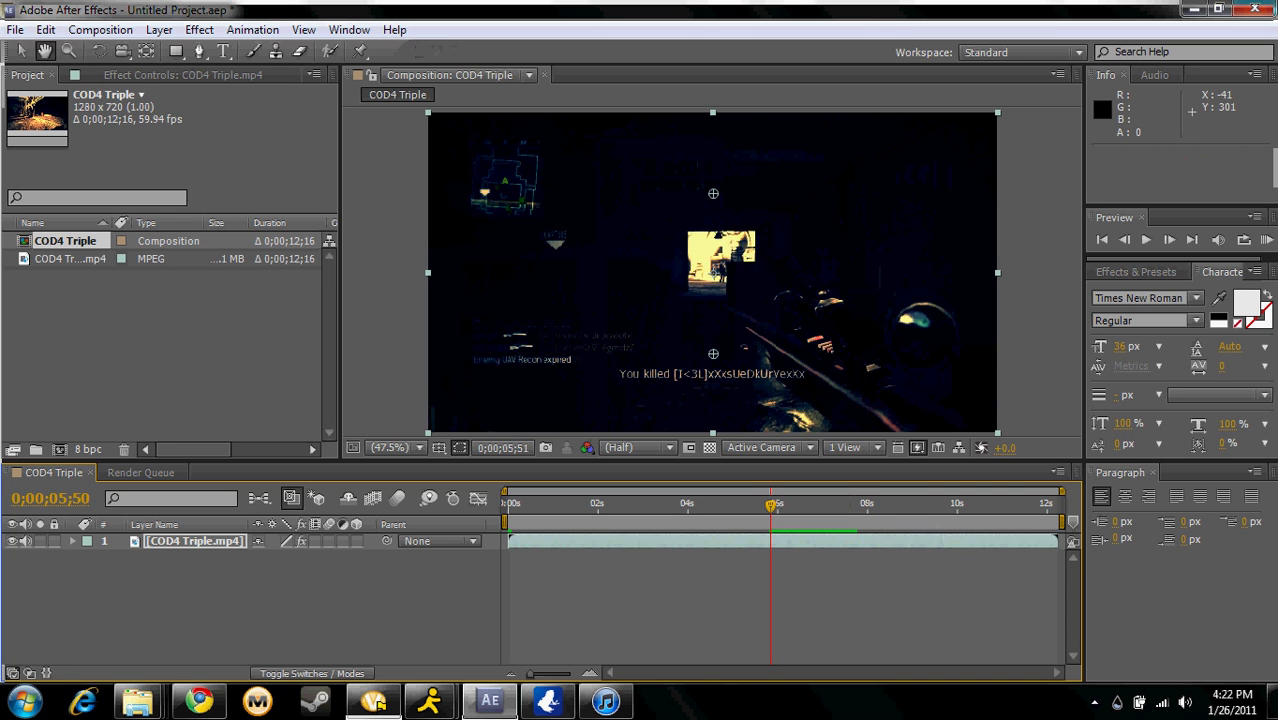
{"action": "key", "text": "space"}
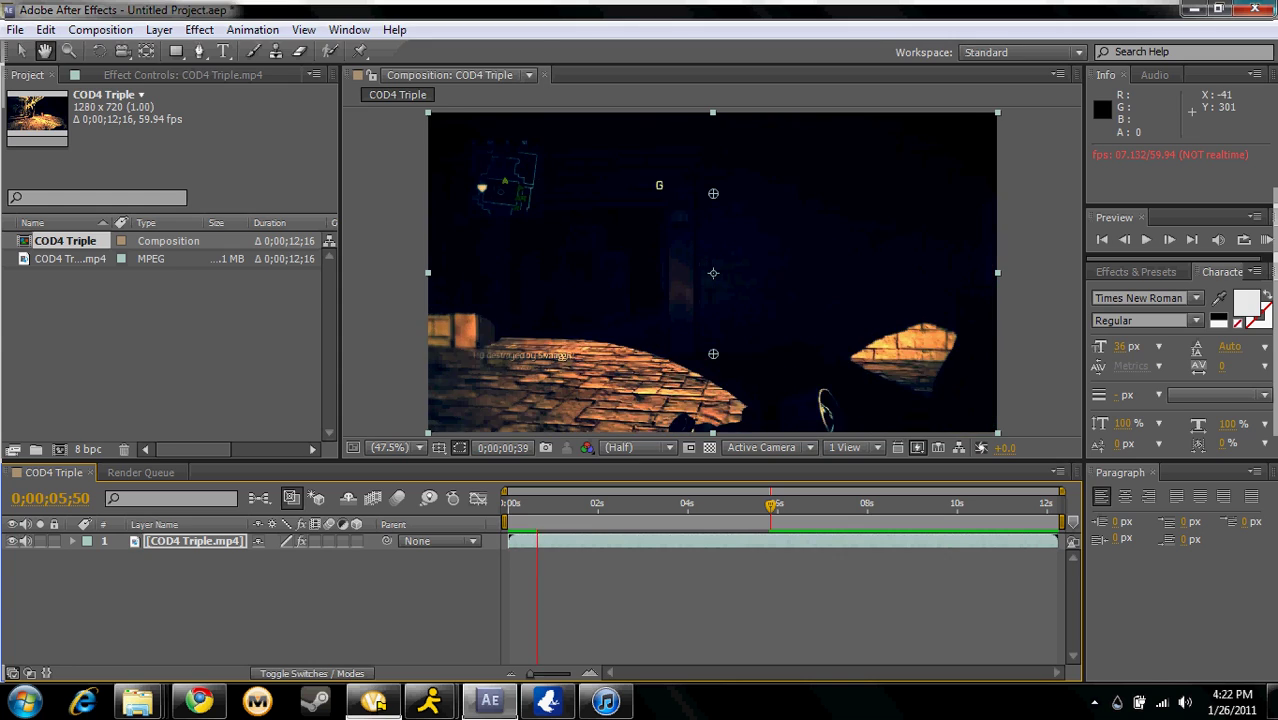
Step: Show the Windows desktop with Win+D and reveal the hidden system-tray icons
{"action": "key", "text": "super+d"}
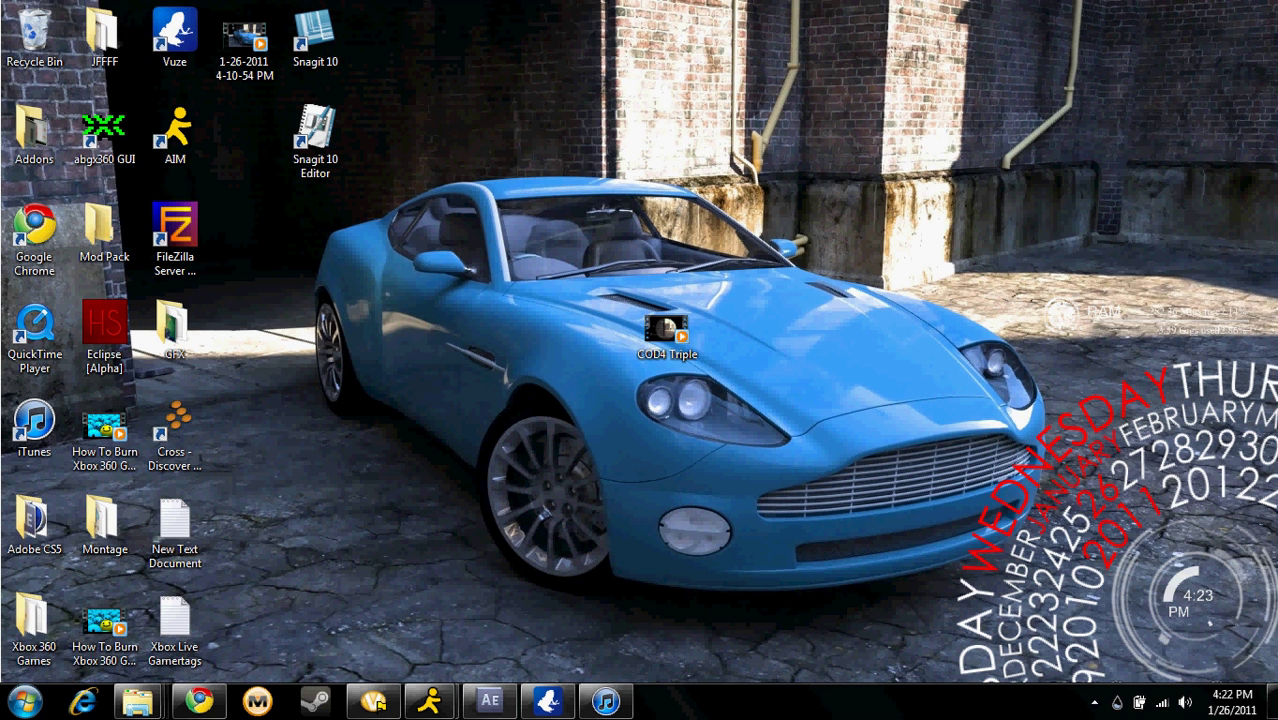
{"action": "left_click", "coordinate": [1094, 702]}
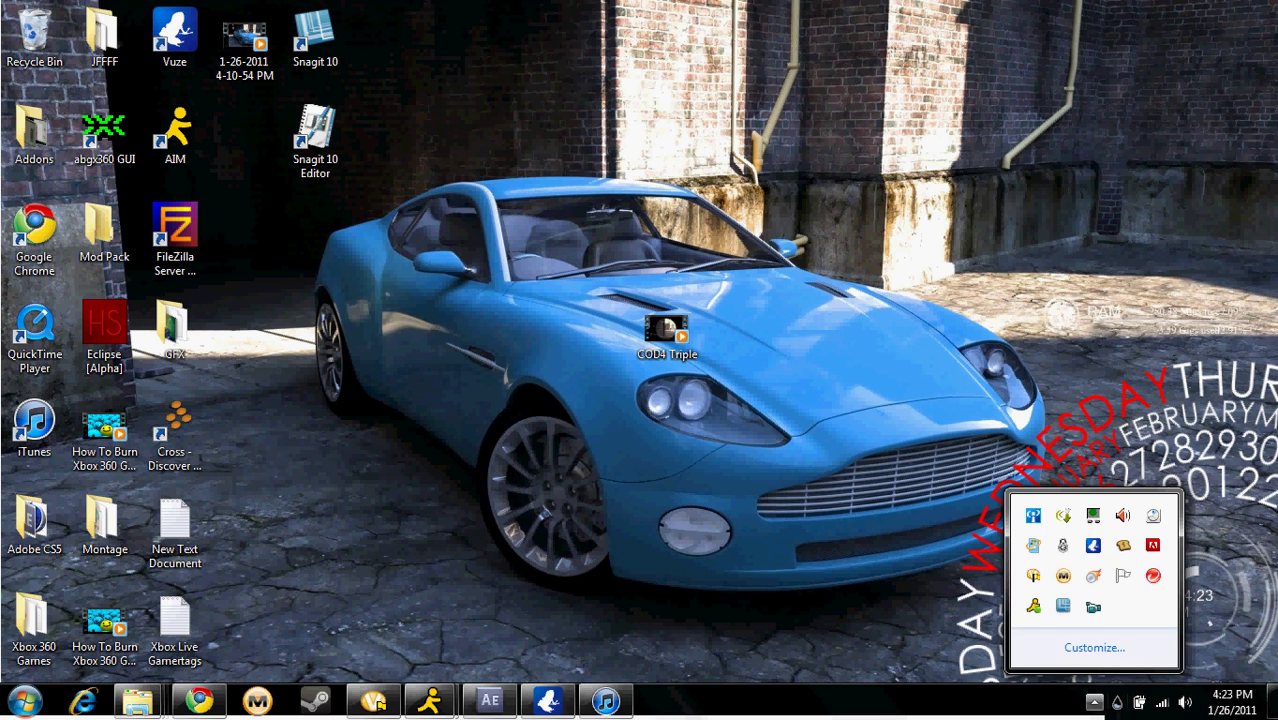